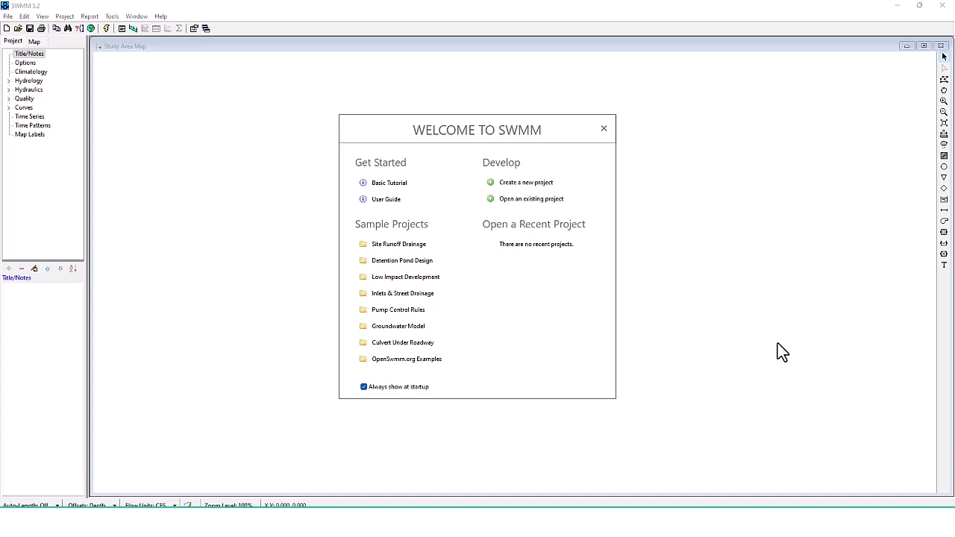
Open the Basic Tutorial, enlarge its window and advance through the Example Study Area topic to Project Setup.
{"action": "left_click", "coordinate": [399, 186]}
{"action": "left_click_drag", "start_coordinate": [595, 27], "coordinate": [311, 18]}
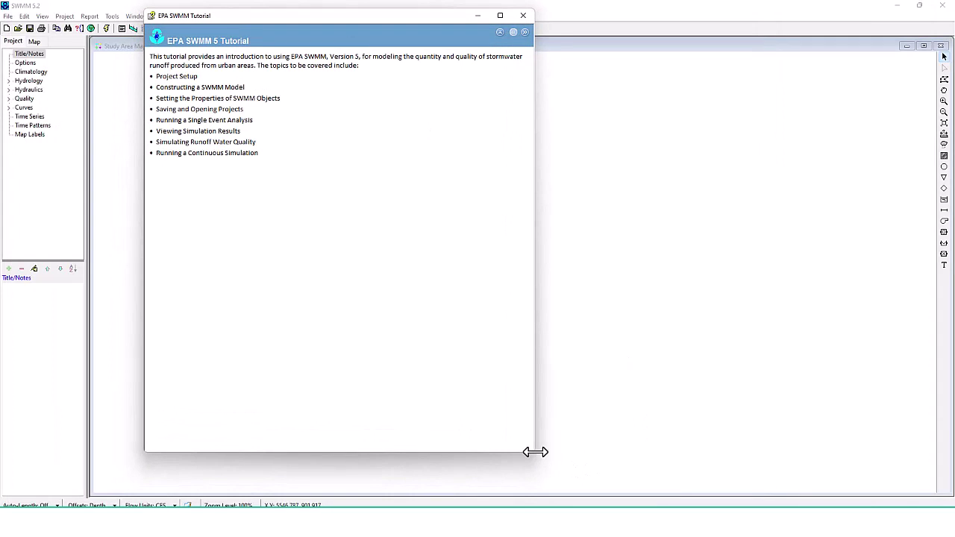
{"action": "left_click_drag", "start_coordinate": [533, 452], "coordinate": [659, 493]}
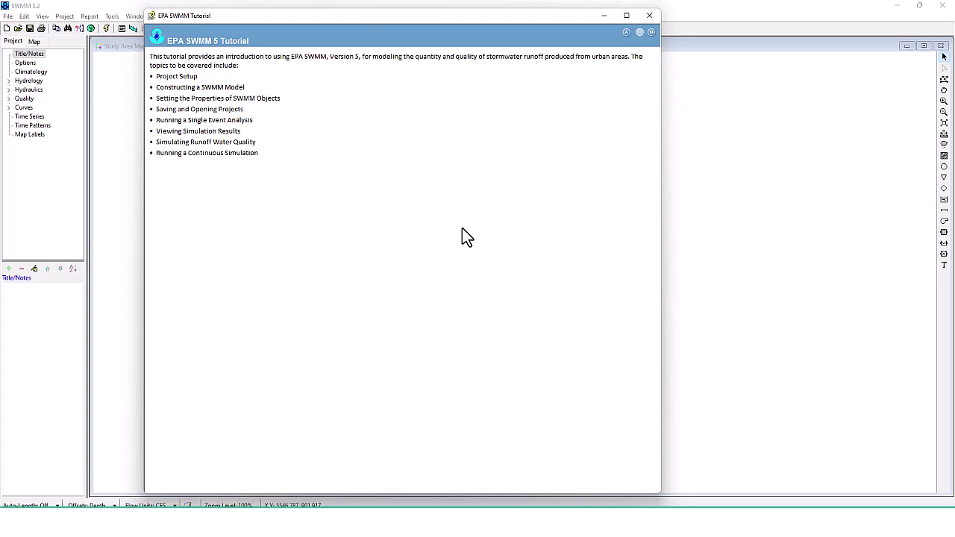
{"action": "left_click", "coordinate": [650, 34]}
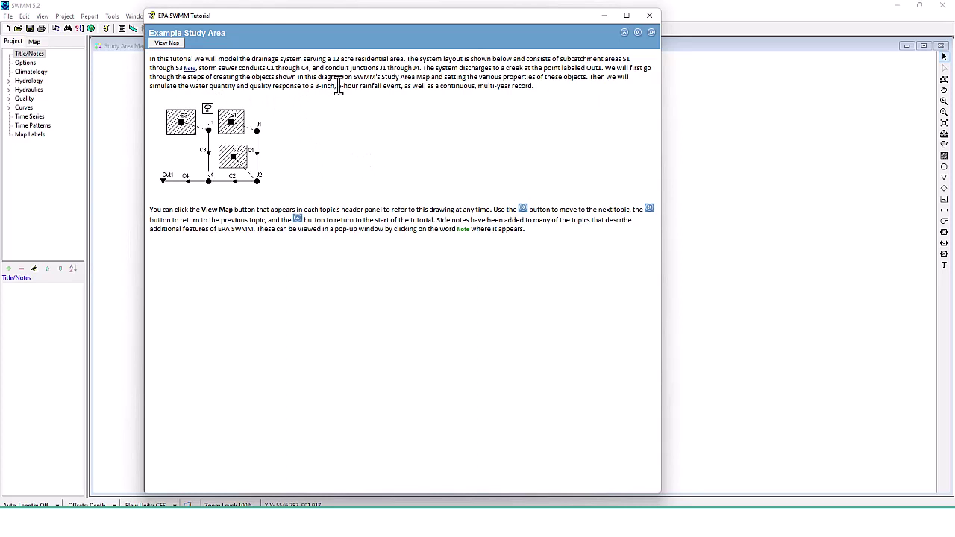
{"action": "left_click_drag", "start_coordinate": [401, 89], "coordinate": [543, 89]}
{"action": "left_click", "coordinate": [446, 98]}
{"action": "left_click", "coordinate": [651, 33]}
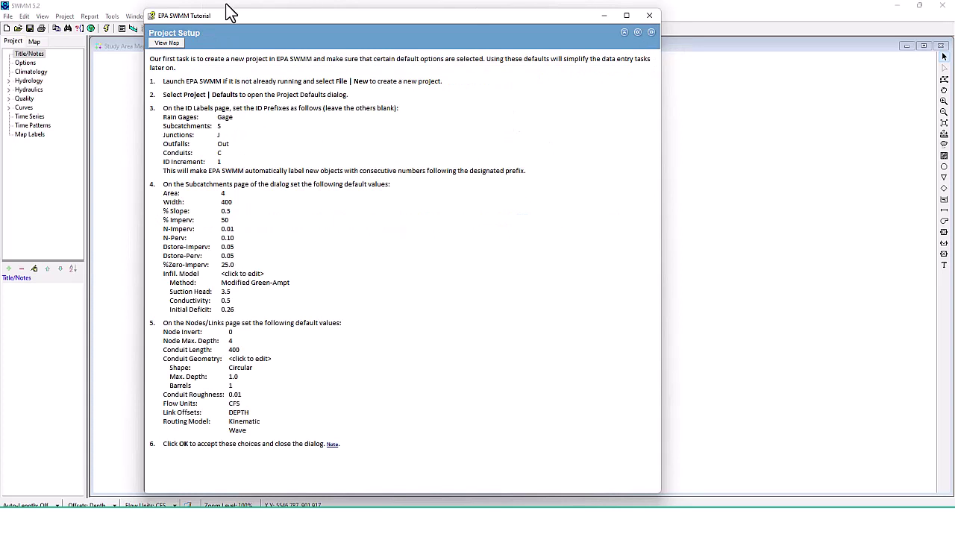
Open the Project Defaults dialog and arrange it side by side with the tutorial window.
{"action": "left_click_drag", "start_coordinate": [239, 16], "coordinate": [242, 19]}
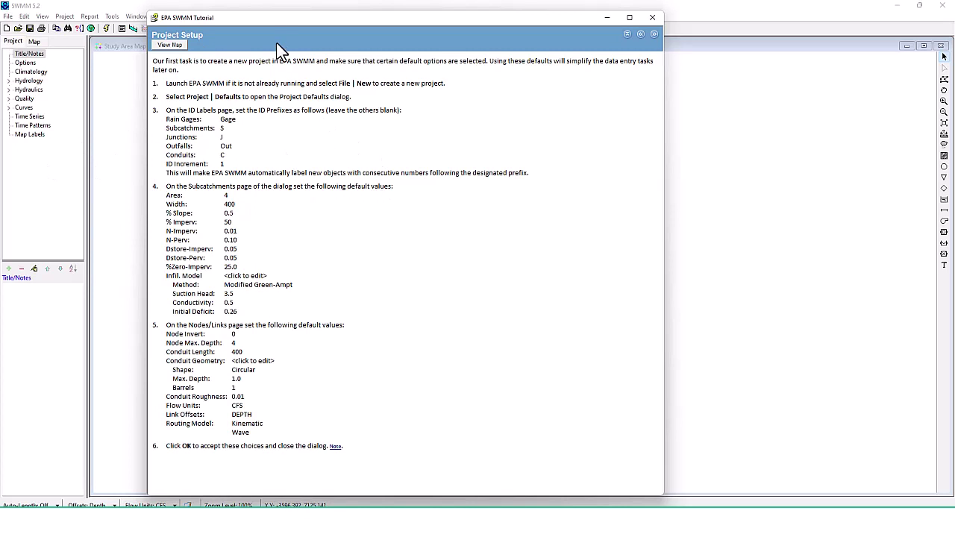
{"action": "left_click_drag", "start_coordinate": [273, 18], "coordinate": [436, 16]}
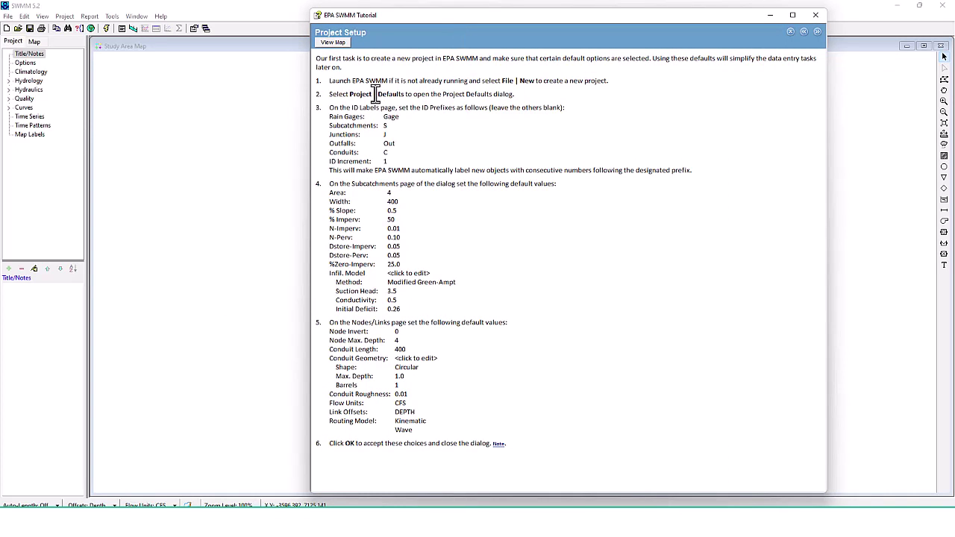
{"action": "left_click", "coordinate": [64, 16]}
{"action": "left_click", "coordinate": [81, 48]}
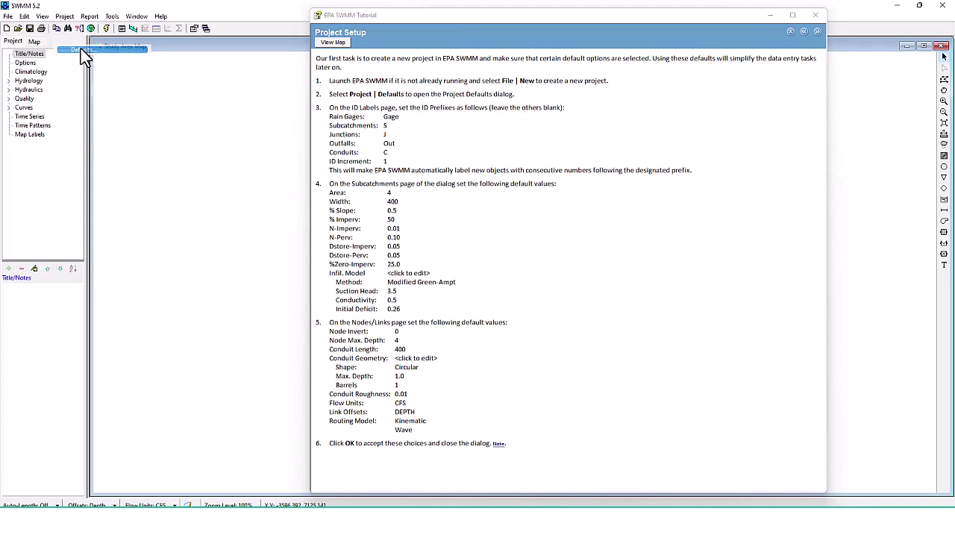
{"action": "left_click_drag", "start_coordinate": [509, 14], "coordinate": [617, 186]}
{"action": "left_click_drag", "start_coordinate": [528, 169], "coordinate": [333, 104]}
{"action": "left_click_drag", "start_coordinate": [536, 185], "coordinate": [495, 21]}
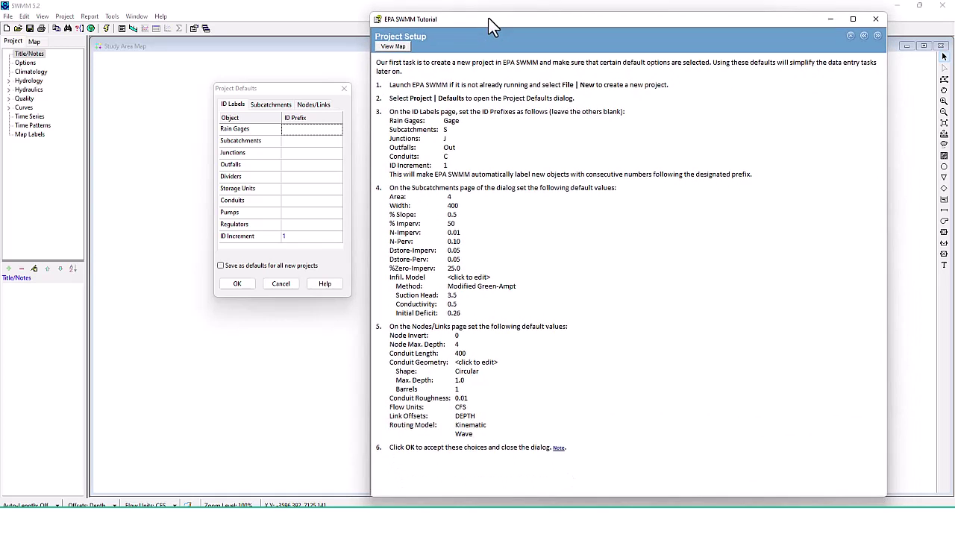
Set the ID prefixes to Gage for rain gages, S for subcatchments, J for junctions, Out for outfalls and C for conduits.
{"action": "left_click", "coordinate": [297, 130]}
{"action": "type", "text": "Gage"}
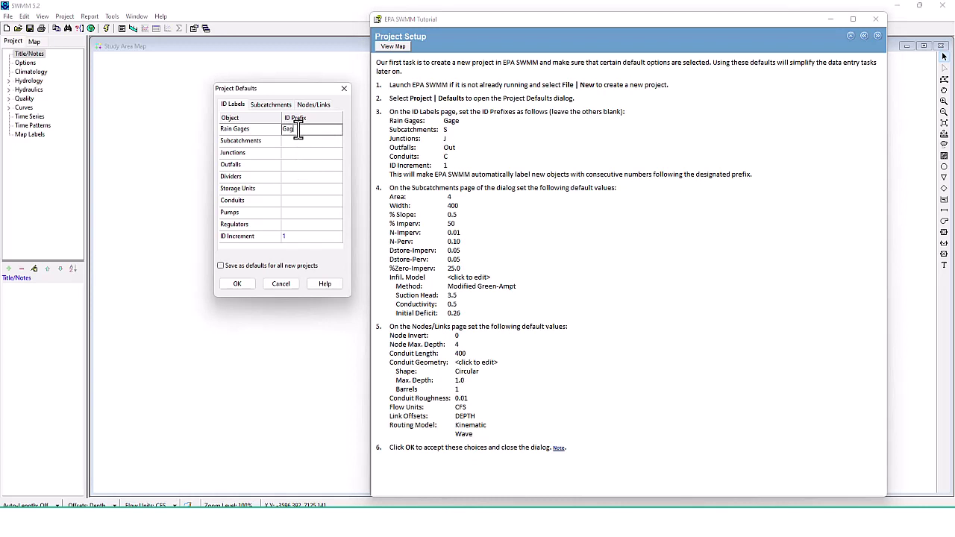
{"action": "left_click", "coordinate": [294, 145]}
{"action": "left_click", "coordinate": [296, 152]}
{"action": "type", "text": "J"}
{"action": "left_click", "coordinate": [300, 168]}
{"action": "type", "text": "Out"}
{"action": "left_click", "coordinate": [293, 203]}
{"action": "type", "text": "C"}
Set the subcatchment defaults to area 4, width 400 and 50 % imperviousness.
{"action": "left_click", "coordinate": [270, 104]}
{"action": "left_click", "coordinate": [294, 128]}
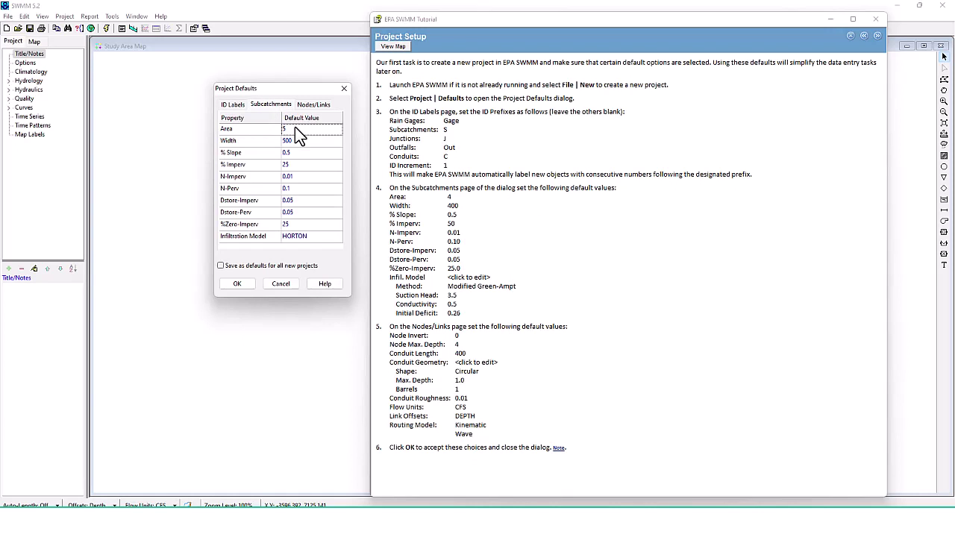
{"action": "type", "text": "4"}
{"action": "left_click", "coordinate": [300, 143]}
{"action": "type", "text": "400"}
{"action": "left_click", "coordinate": [309, 164]}
{"action": "type", "text": "50"}
Set the default infiltration model to MODIFIED_GREEN_AMPT with an initial deficit of 0.26.
{"action": "left_click", "coordinate": [307, 237]}
{"action": "left_click", "coordinate": [338, 236]}
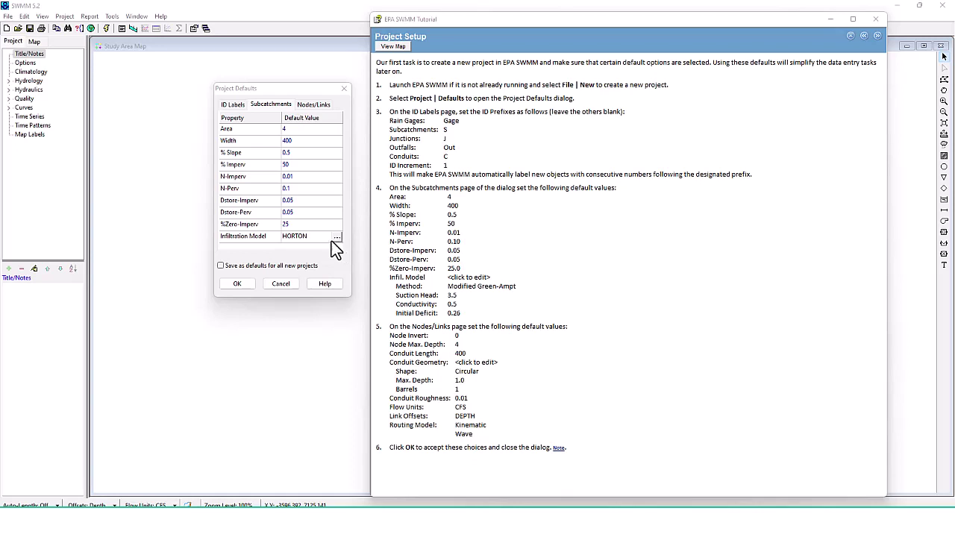
{"action": "left_click_drag", "start_coordinate": [573, 16], "coordinate": [731, 103]}
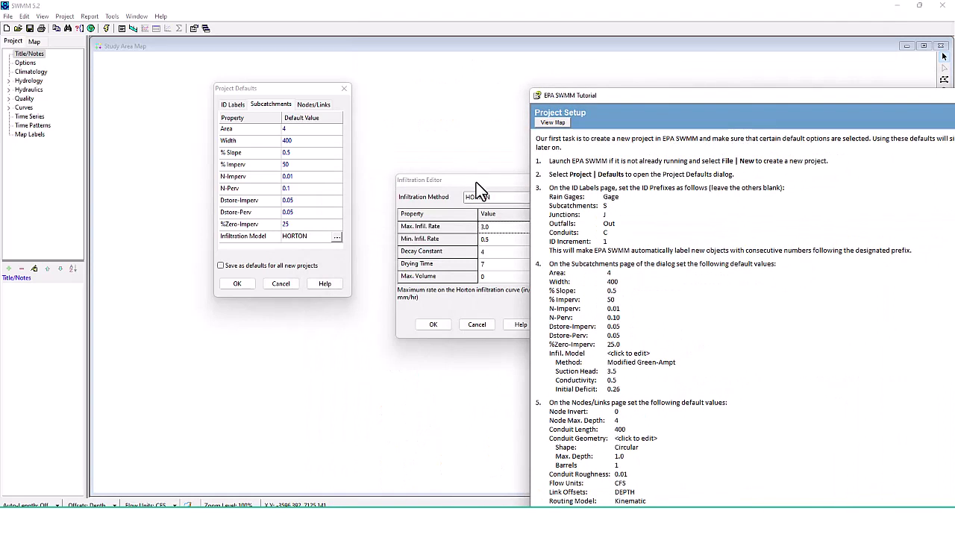
{"action": "left_click_drag", "start_coordinate": [475, 177], "coordinate": [371, 143]}
{"action": "left_click_drag", "start_coordinate": [640, 100], "coordinate": [571, 12]}
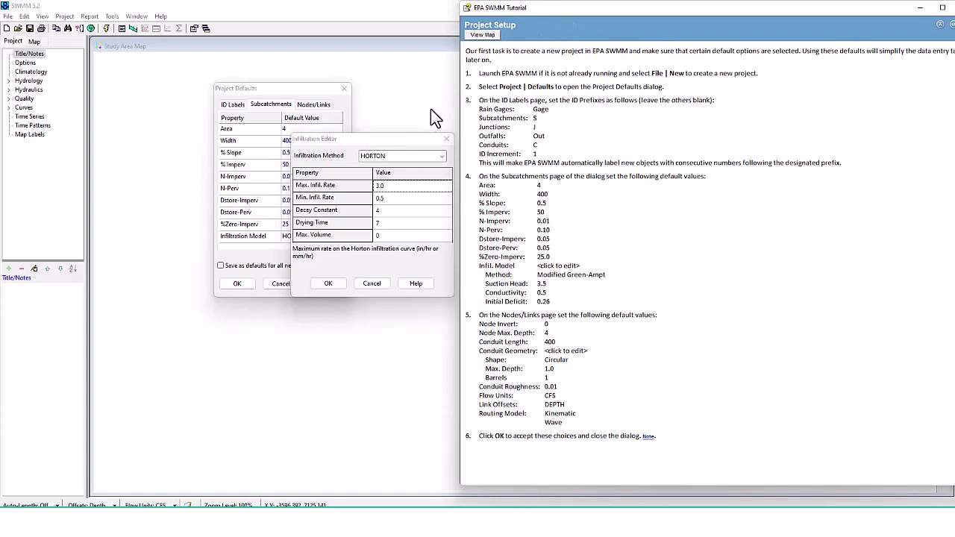
{"action": "left_click", "coordinate": [441, 156]}
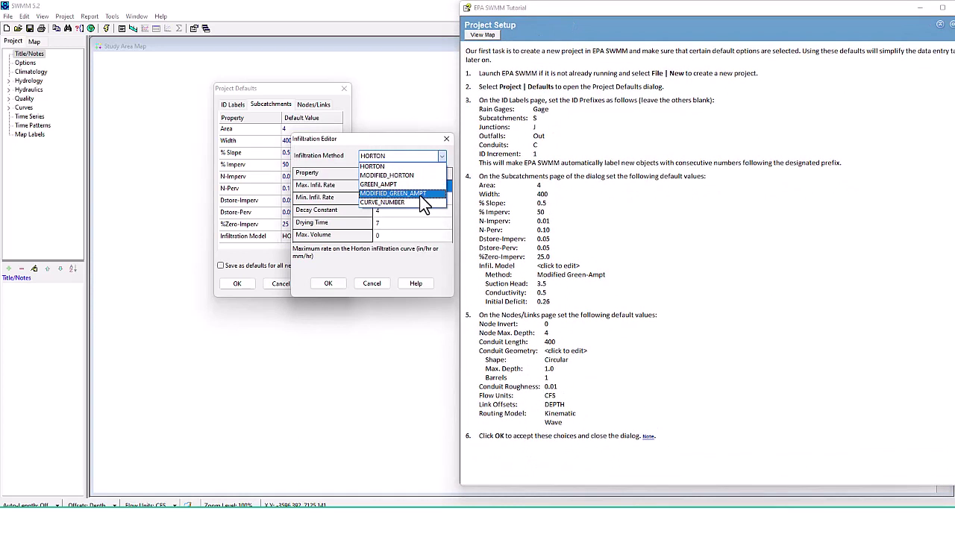
{"action": "left_click", "coordinate": [414, 173]}
{"action": "left_click_drag", "start_coordinate": [410, 140], "coordinate": [394, 130]}
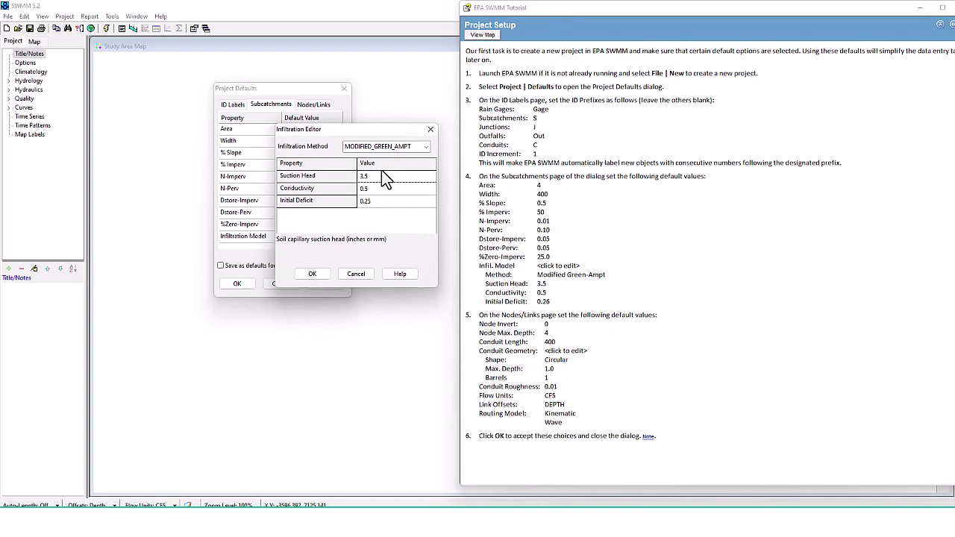
{"action": "left_click", "coordinate": [380, 201]}
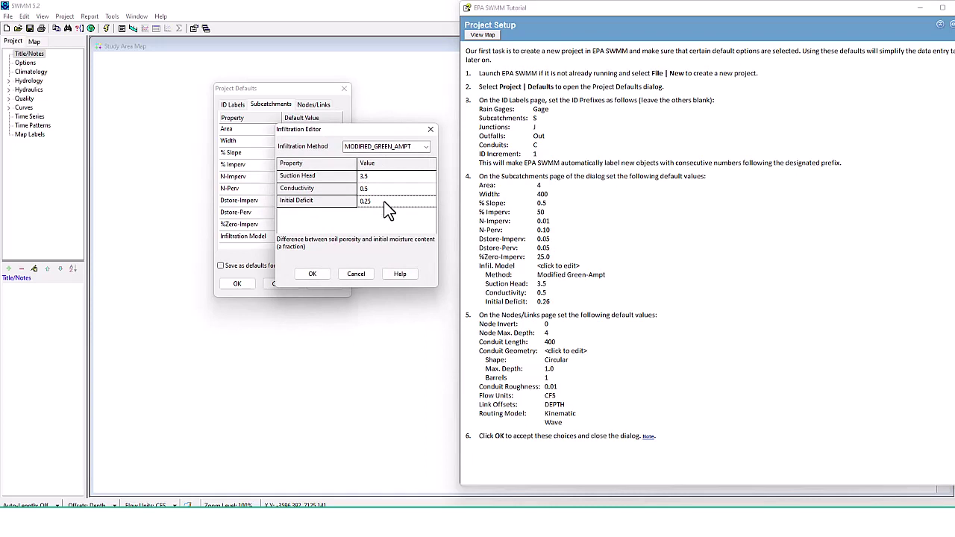
{"action": "type", "text": "0.26"}
{"action": "left_click", "coordinate": [314, 274]}
Set the default maximum node depth to 4 in the node and link defaults.
{"action": "left_click", "coordinate": [315, 106]}
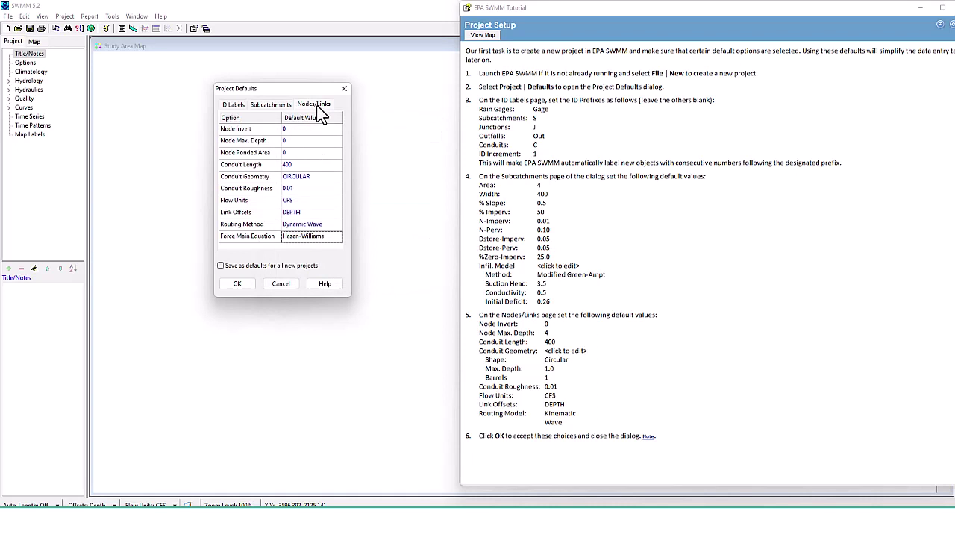
{"action": "left_click", "coordinate": [296, 138]}
{"action": "type", "text": "4"}
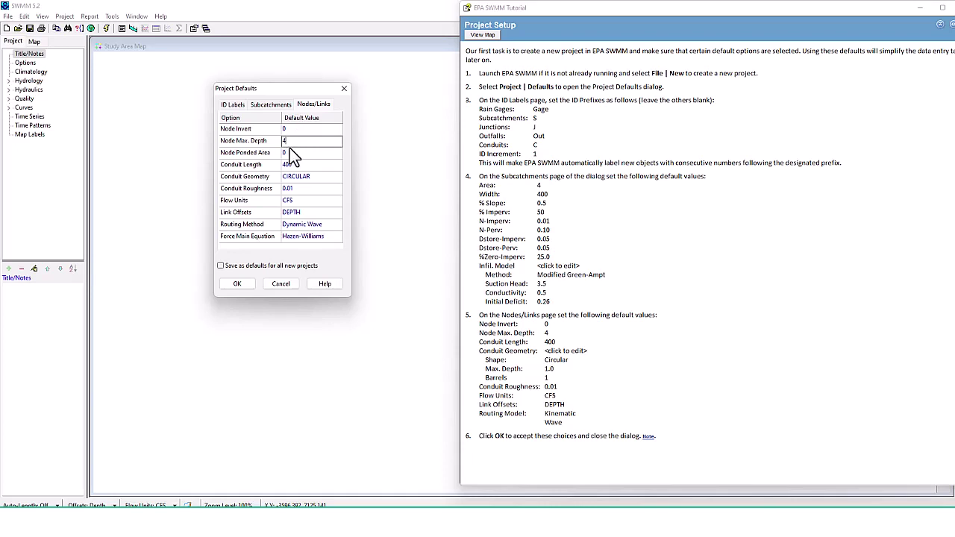
{"action": "left_click", "coordinate": [297, 152]}
{"action": "left_click", "coordinate": [300, 164]}
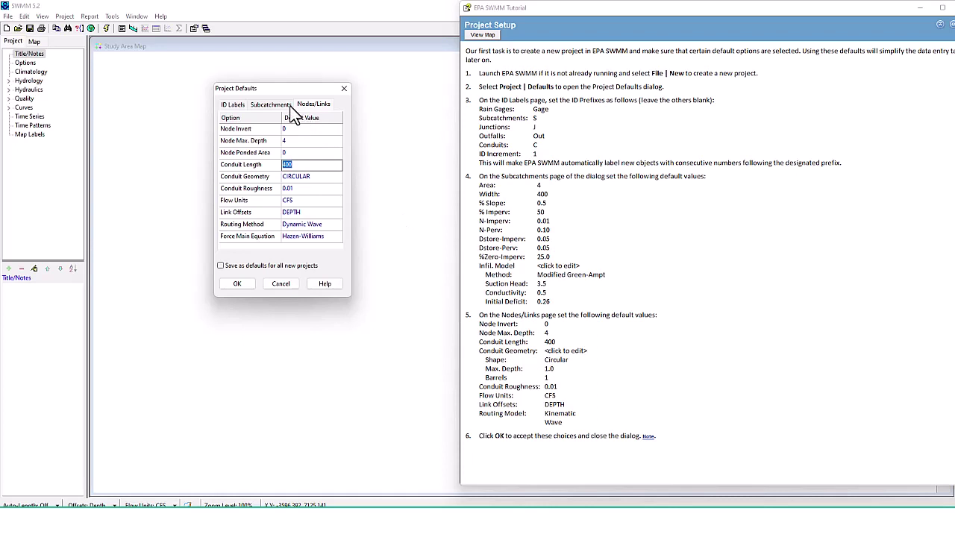
{"action": "left_click", "coordinate": [312, 212]}
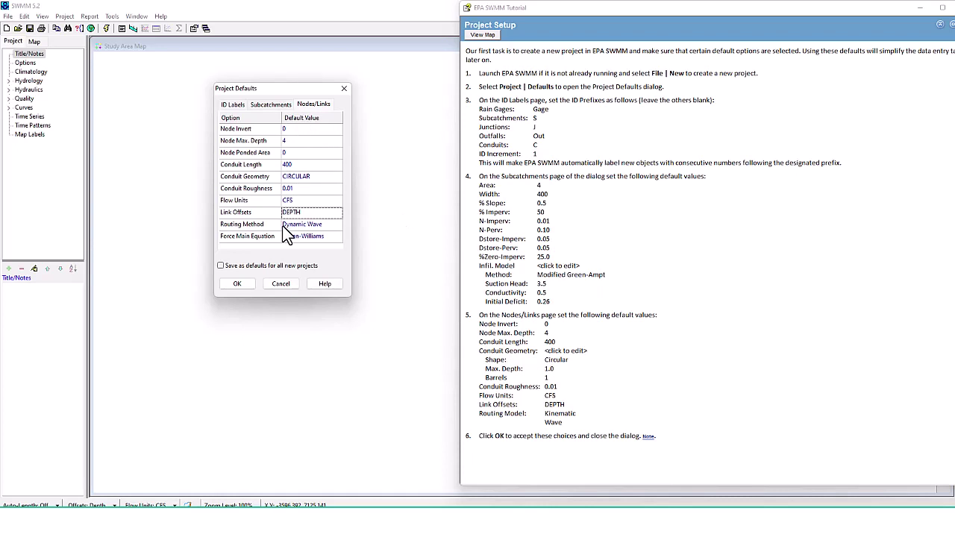
Check the default conduit geometry's shape, number of barrels and maximum height, and accept it as is.
{"action": "left_click", "coordinate": [334, 177]}
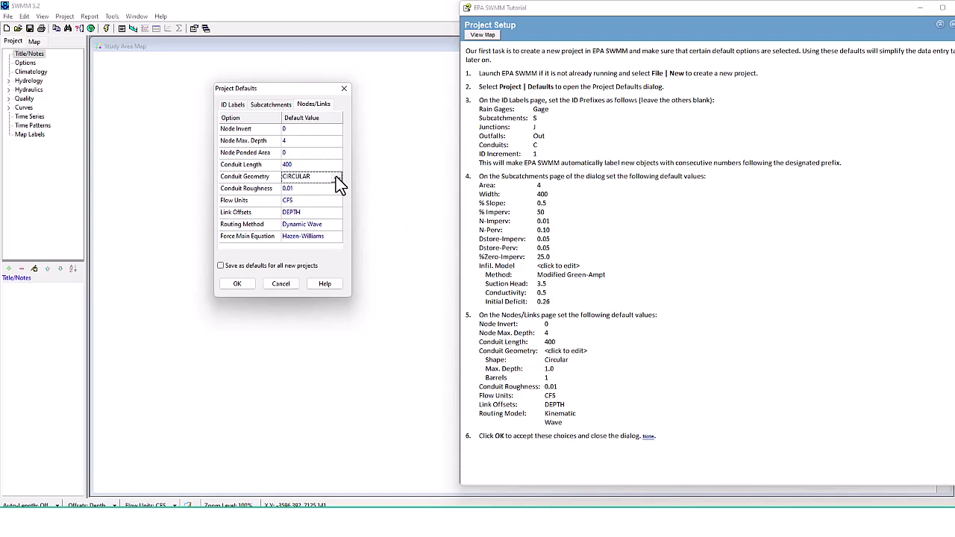
{"action": "left_click", "coordinate": [335, 176]}
{"action": "left_click_drag", "start_coordinate": [371, 186], "coordinate": [296, 132]}
{"action": "left_click_drag", "start_coordinate": [426, 115], "coordinate": [282, 109]}
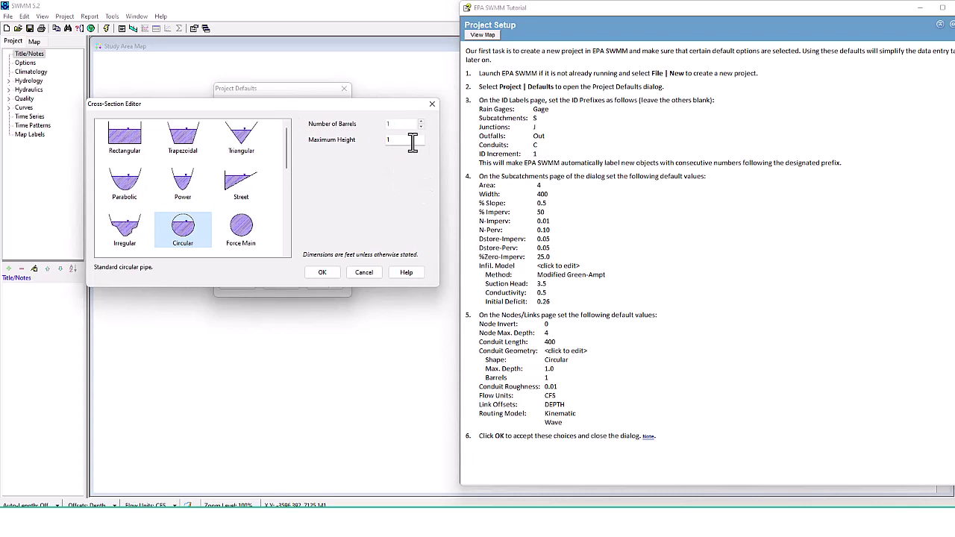
{"action": "left_click_drag", "start_coordinate": [360, 104], "coordinate": [386, 126]}
{"action": "left_click", "coordinate": [350, 292]}
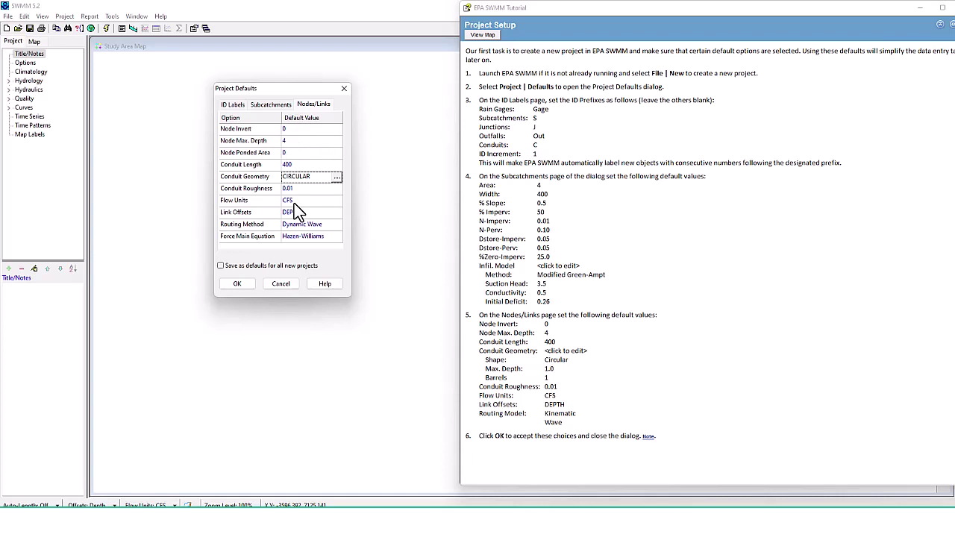
Set the default routing method to Kinematic Wave and accept the project defaults.
{"action": "left_click", "coordinate": [327, 224]}
{"action": "left_click", "coordinate": [333, 223]}
{"action": "left_click", "coordinate": [321, 243]}
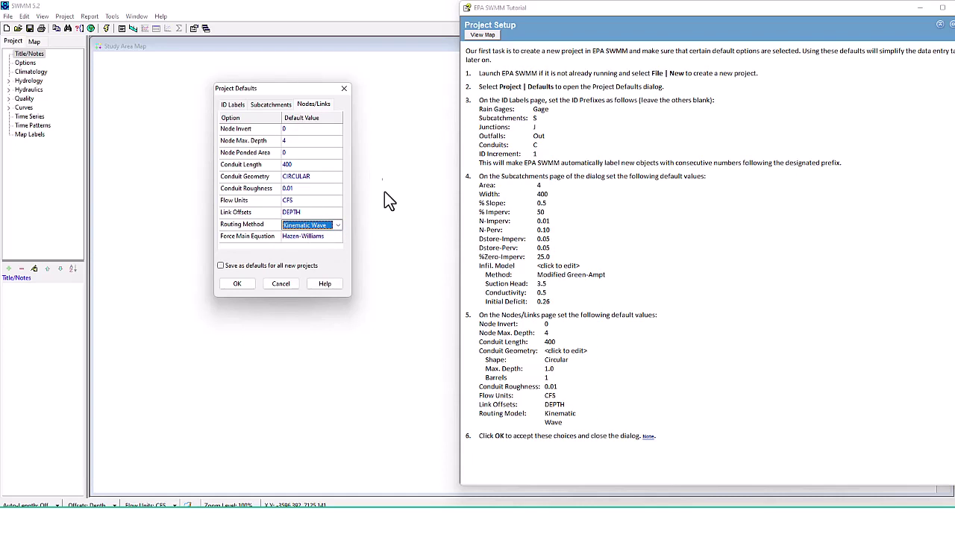
{"action": "left_click", "coordinate": [246, 284]}
Advance the tutorial to Setting Map Options and open the Map Options dialog beside it.
{"action": "left_click_drag", "start_coordinate": [707, 9], "coordinate": [498, 27]}
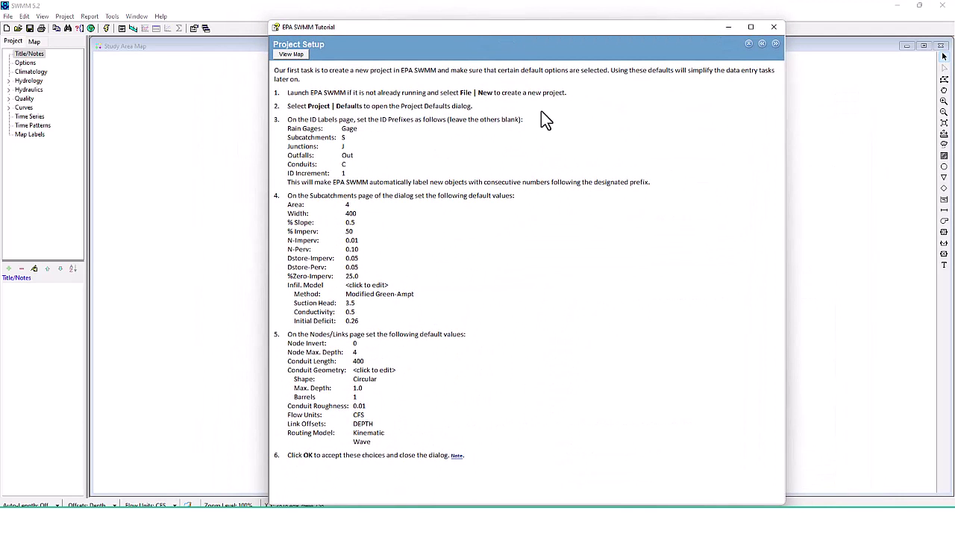
{"action": "left_click", "coordinate": [776, 44]}
{"action": "left_click_drag", "start_coordinate": [413, 34], "coordinate": [470, 27]}
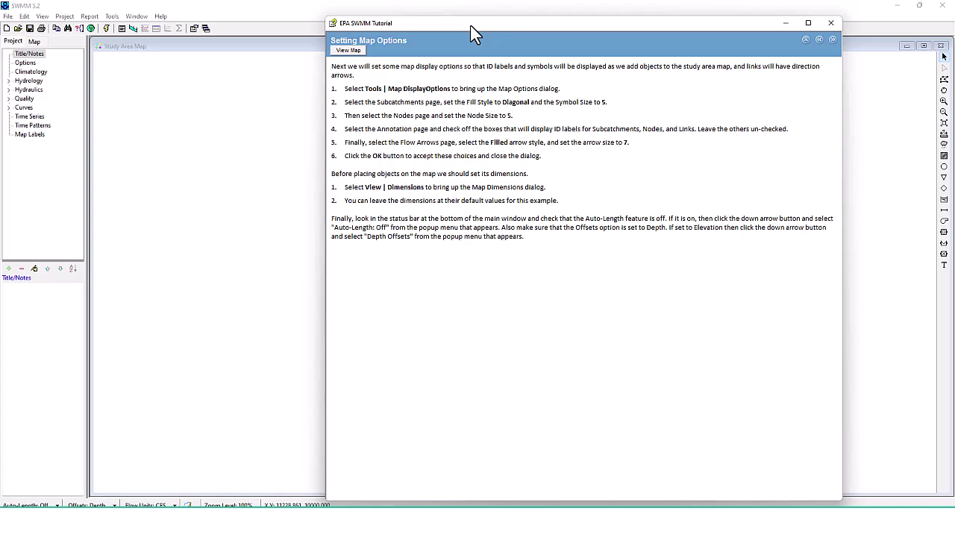
{"action": "left_click", "coordinate": [112, 17]}
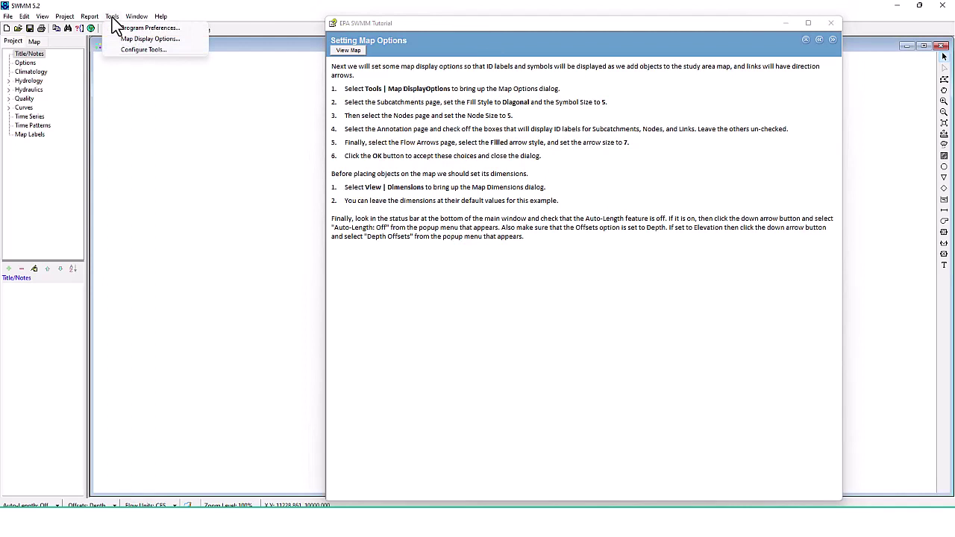
{"action": "left_click", "coordinate": [119, 39]}
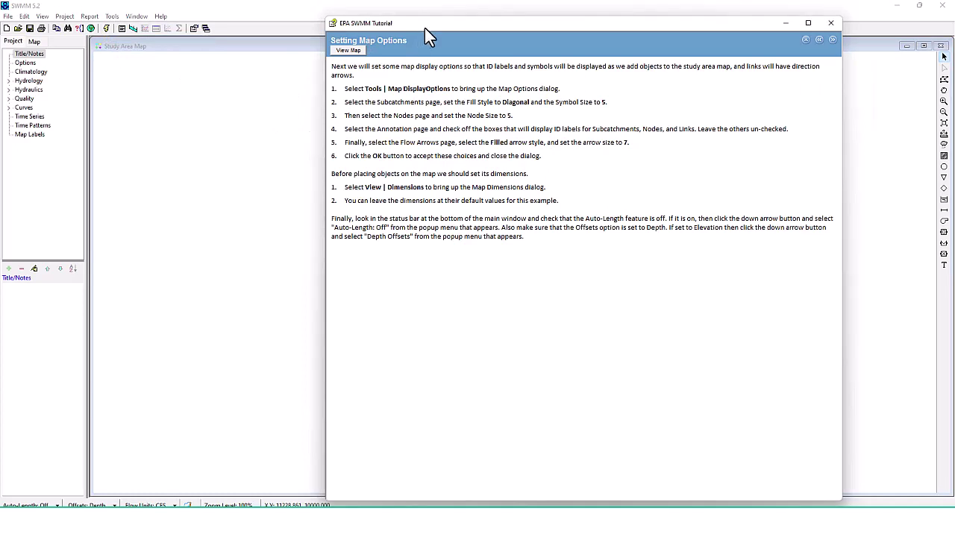
{"action": "left_click_drag", "start_coordinate": [422, 28], "coordinate": [601, 111]}
{"action": "left_click_drag", "start_coordinate": [448, 166], "coordinate": [183, 136]}
{"action": "left_click_drag", "start_coordinate": [618, 122], "coordinate": [431, 44]}
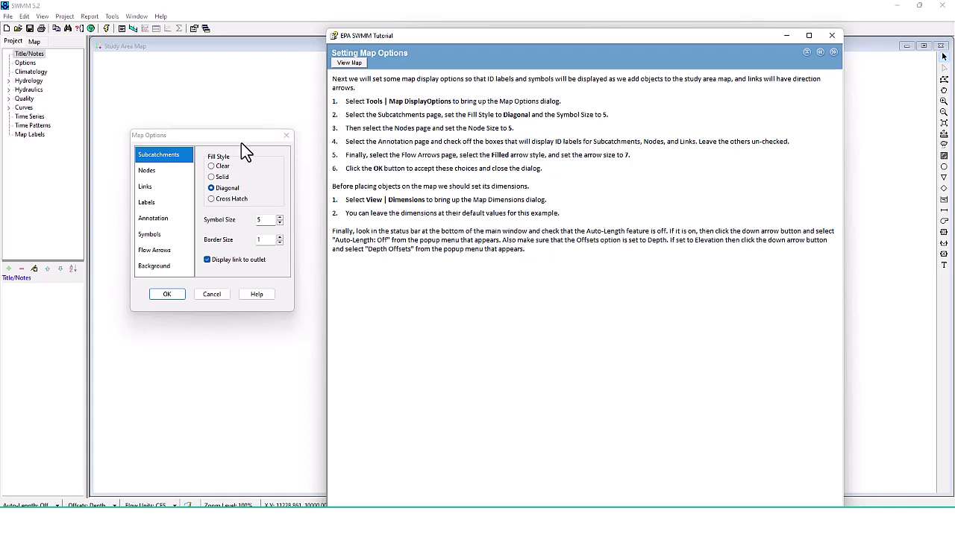
Set the map's node size to 5 and bring up the annotation options.
{"action": "left_click", "coordinate": [172, 173]}
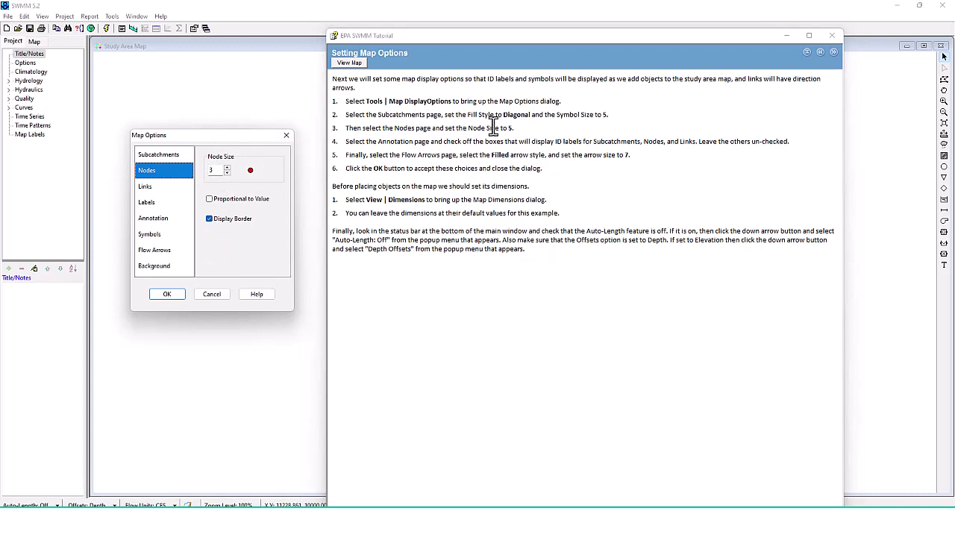
{"action": "left_click", "coordinate": [227, 169]}
{"action": "left_click", "coordinate": [227, 169]}
{"action": "left_click", "coordinate": [159, 220]}
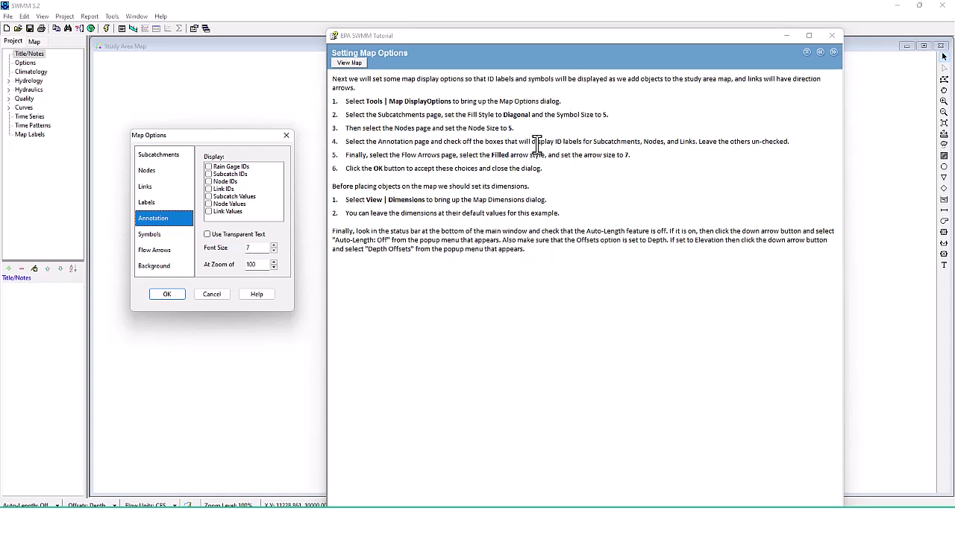
{"action": "left_click", "coordinate": [208, 196]}
{"action": "left_click", "coordinate": [208, 203]}
{"action": "left_click", "coordinate": [209, 211]}
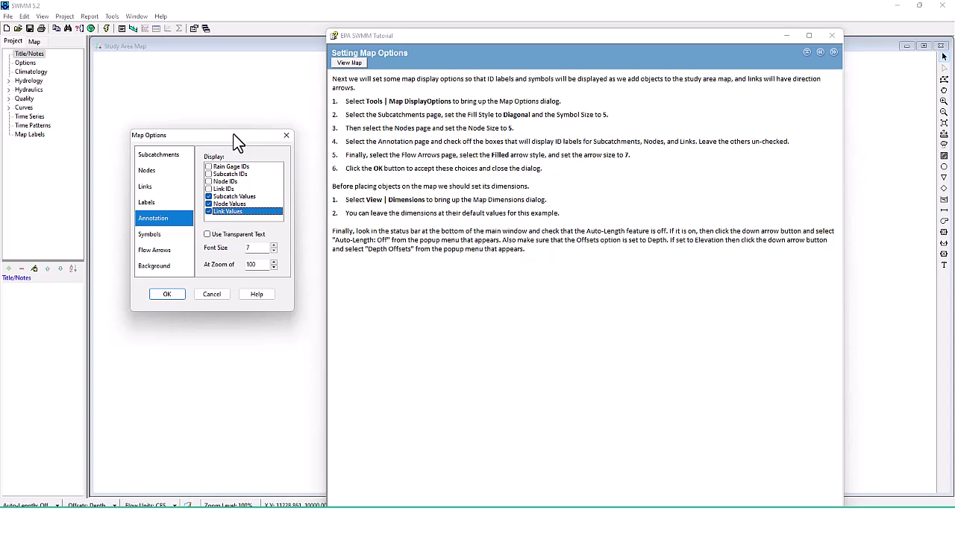
{"action": "left_click", "coordinate": [209, 204]}
{"action": "left_click", "coordinate": [210, 211]}
{"action": "left_click", "coordinate": [209, 196]}
Turn on the map display of subcatchment IDs, node IDs and link IDs.
{"action": "left_click", "coordinate": [210, 174]}
{"action": "left_click", "coordinate": [209, 181]}
{"action": "left_click", "coordinate": [209, 189]}
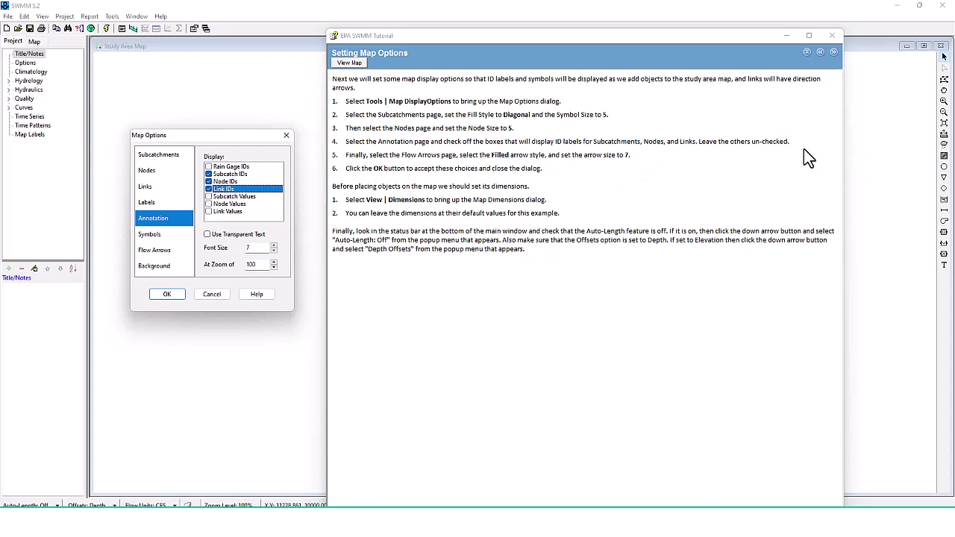
Set the flow arrows to the Filled style with arrow size 7 and accept the map options.
{"action": "left_click", "coordinate": [161, 251]}
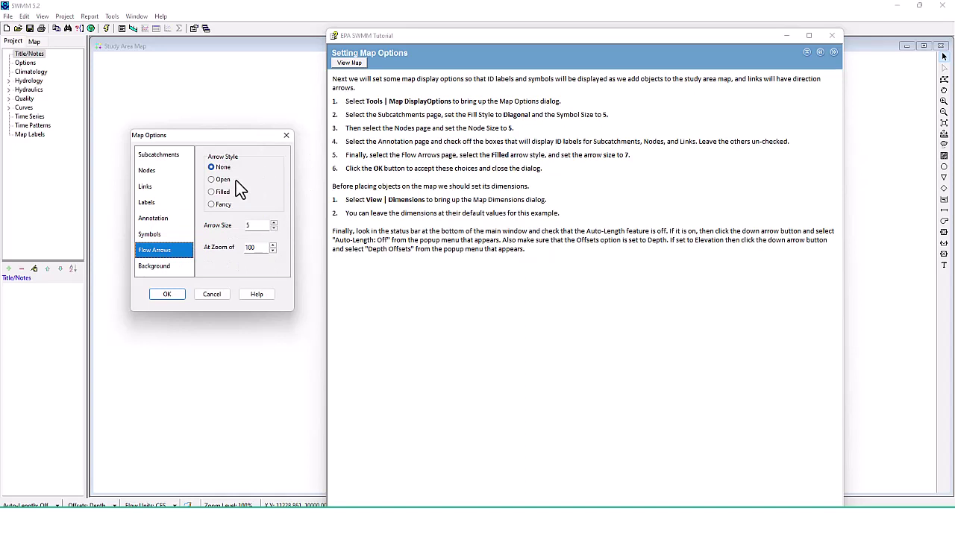
{"action": "left_click", "coordinate": [215, 194]}
{"action": "left_click", "coordinate": [275, 223]}
{"action": "left_click", "coordinate": [165, 297]}
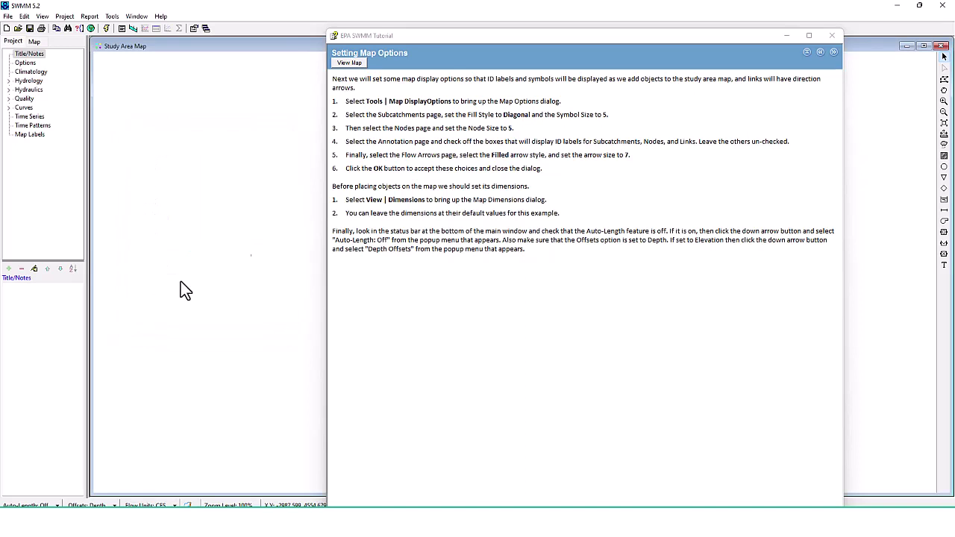
Bring up the map dimensions beside the tutorial and accept the default coordinates with map units set to None.
{"action": "left_click_drag", "start_coordinate": [423, 36], "coordinate": [403, 20]}
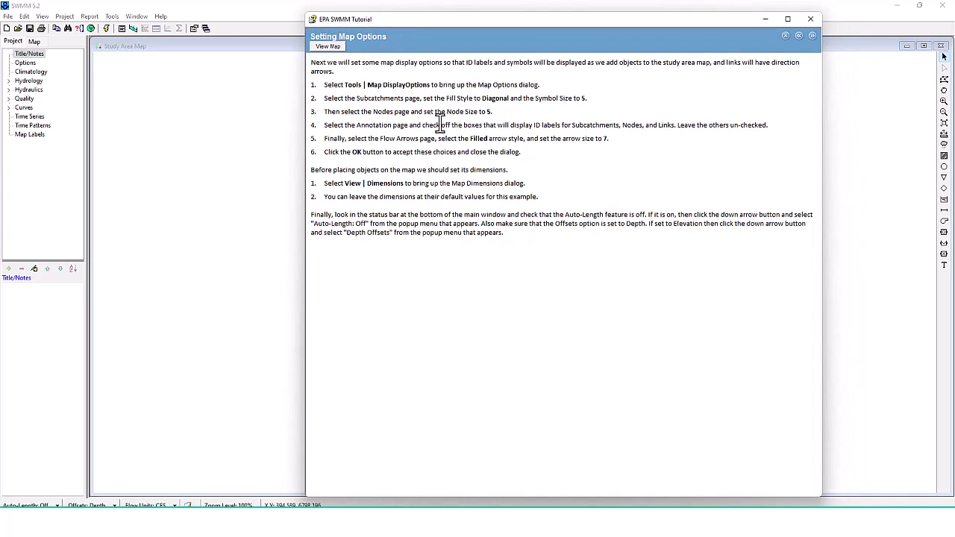
{"action": "left_click_drag", "start_coordinate": [454, 21], "coordinate": [471, 25]}
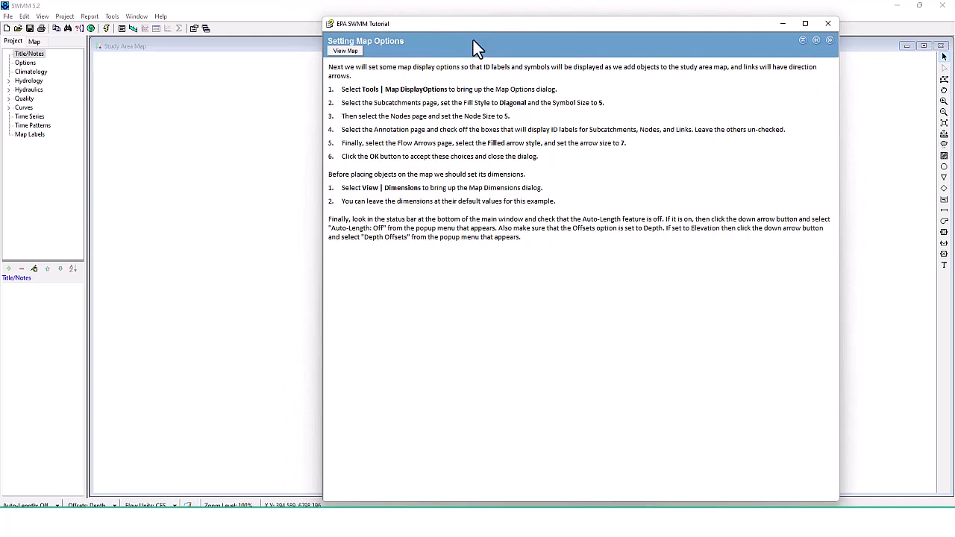
{"action": "left_click", "coordinate": [44, 16]}
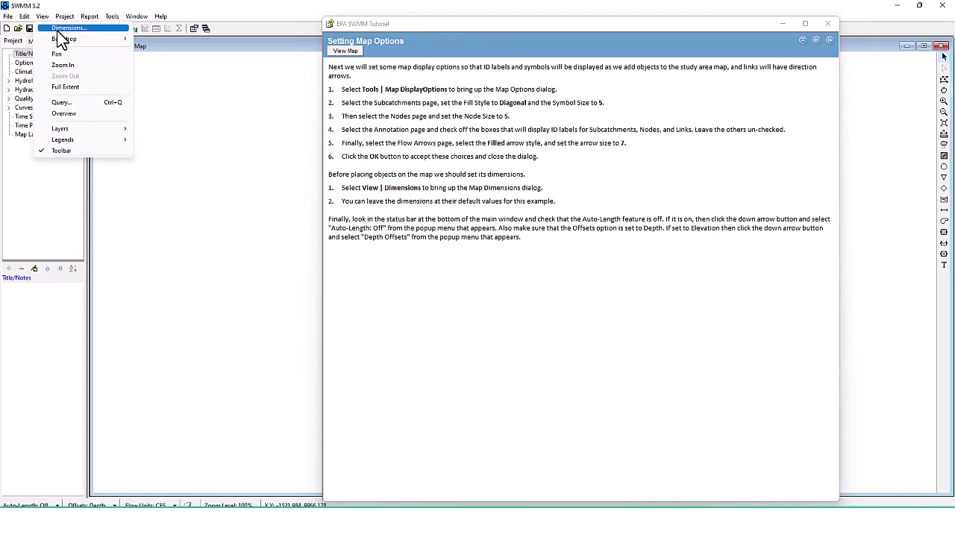
{"action": "left_click", "coordinate": [53, 28]}
{"action": "left_click_drag", "start_coordinate": [504, 28], "coordinate": [672, 94]}
{"action": "left_click_drag", "start_coordinate": [611, 92], "coordinate": [531, 33]}
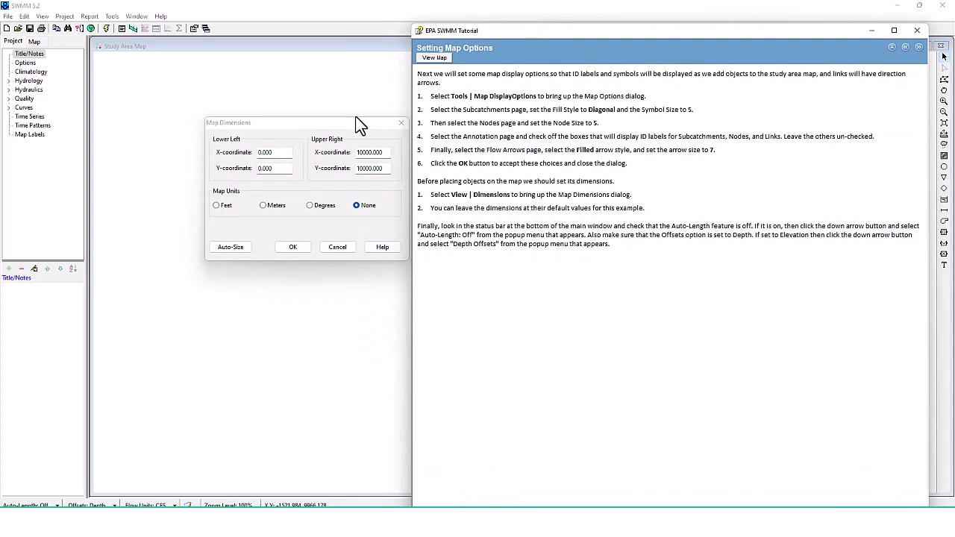
{"action": "left_click_drag", "start_coordinate": [351, 123], "coordinate": [329, 111]}
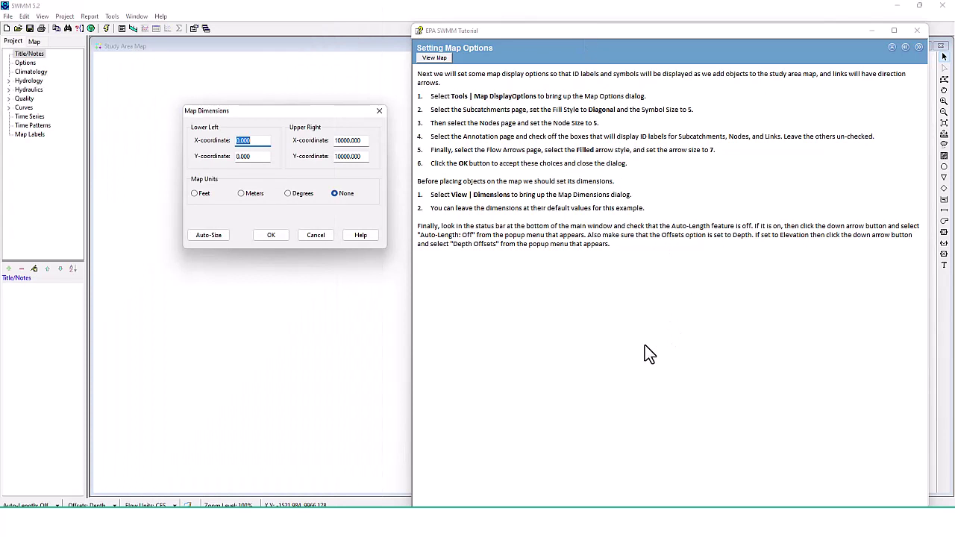
{"action": "left_click", "coordinate": [278, 237]}
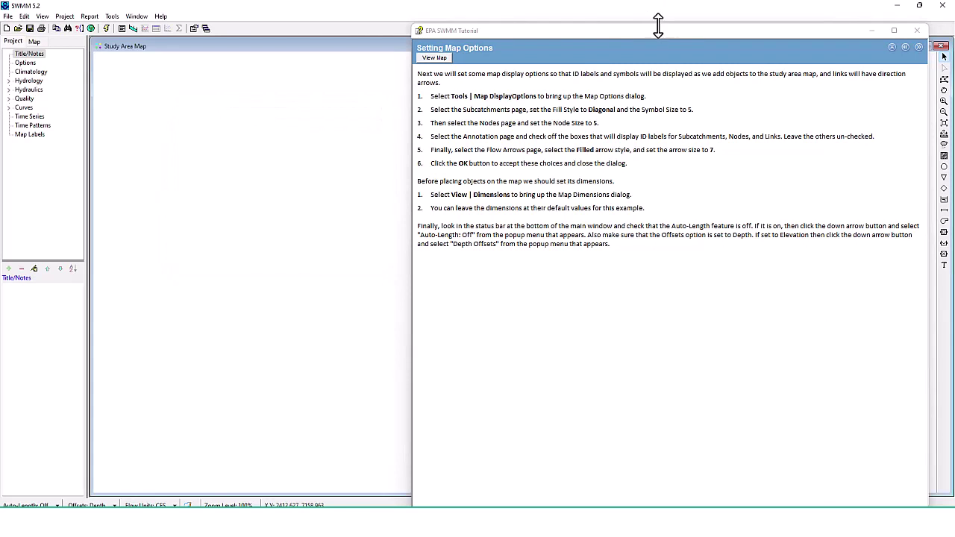
Advance the tutorial to Drawing the Drainage Area Subcatchments and look over its reference study area map.
{"action": "left_click_drag", "start_coordinate": [658, 23], "coordinate": [463, 20]}
{"action": "left_click", "coordinate": [723, 45]}
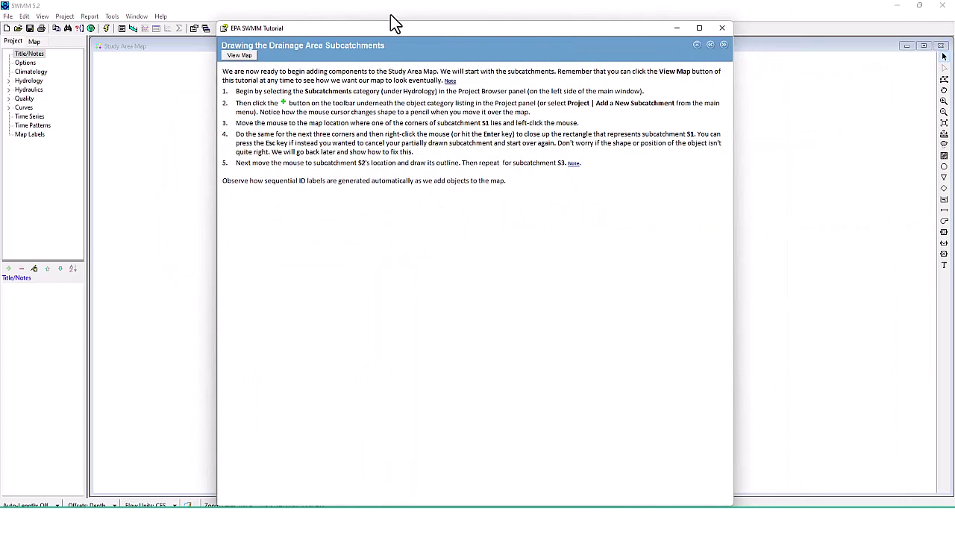
{"action": "left_click_drag", "start_coordinate": [390, 28], "coordinate": [508, 19]}
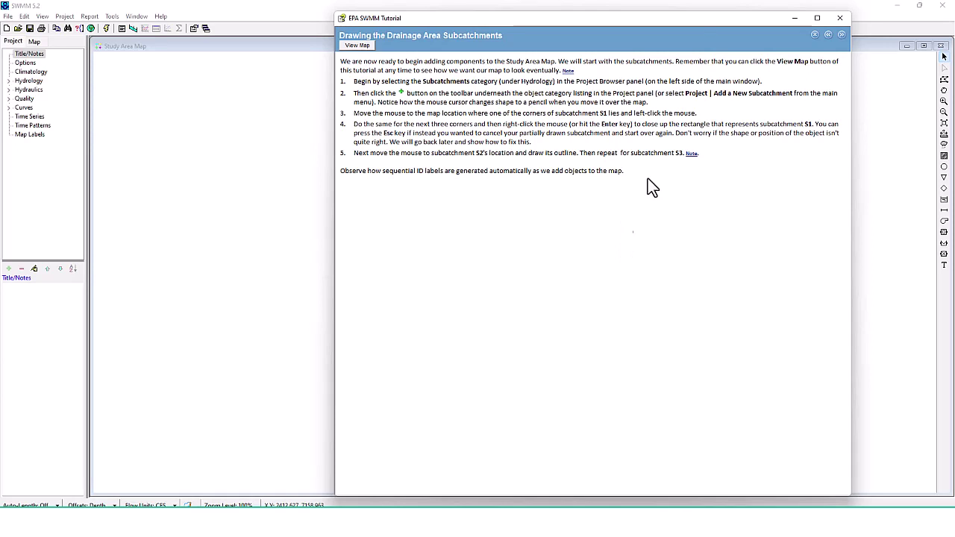
{"action": "left_click", "coordinate": [364, 46]}
{"action": "left_click_drag", "start_coordinate": [97, 143], "coordinate": [200, 279]}
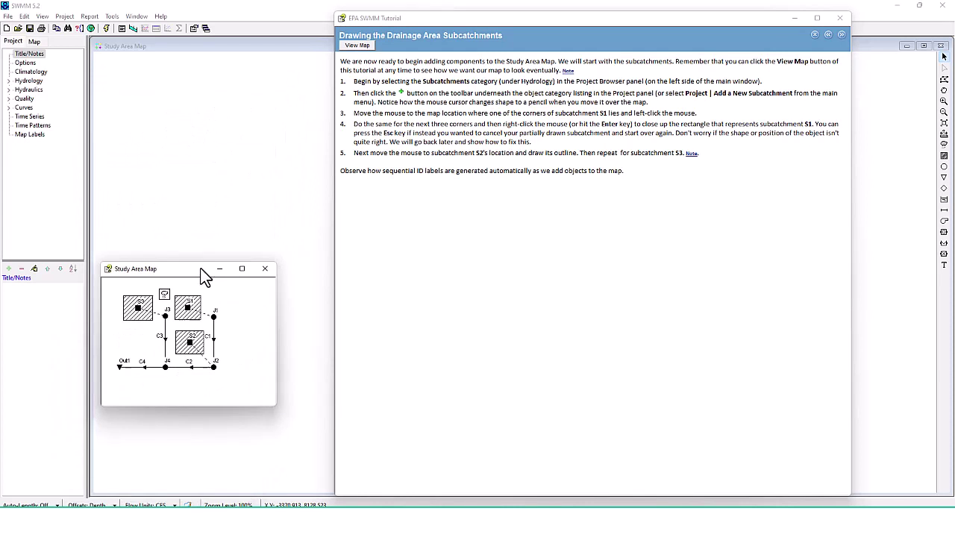
{"action": "left_click", "coordinate": [272, 267]}
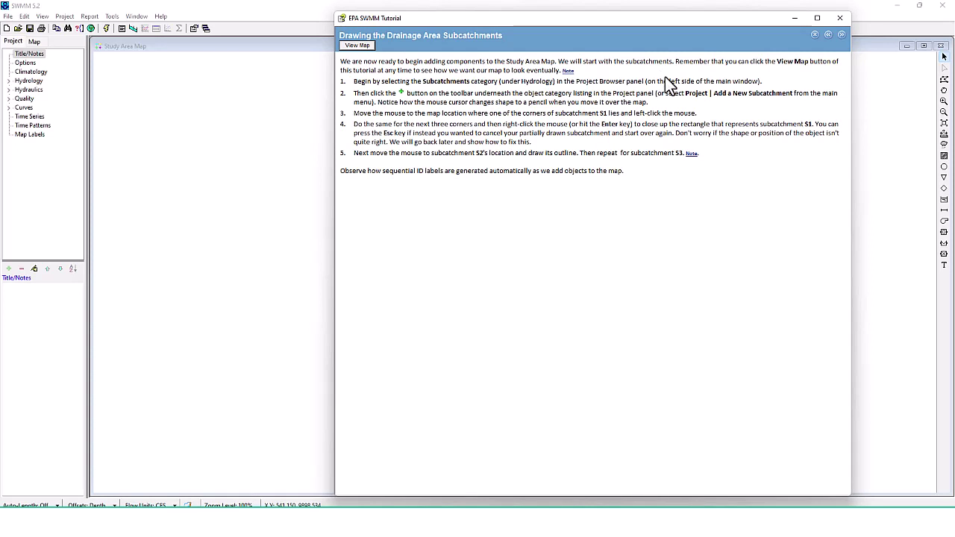
Draw the first subcatchment as a roughly square four-corner outline in the upper part of the map, following S1 on the tutorial's reference map.
{"action": "left_click", "coordinate": [8, 80]}
{"action": "left_click", "coordinate": [30, 99]}
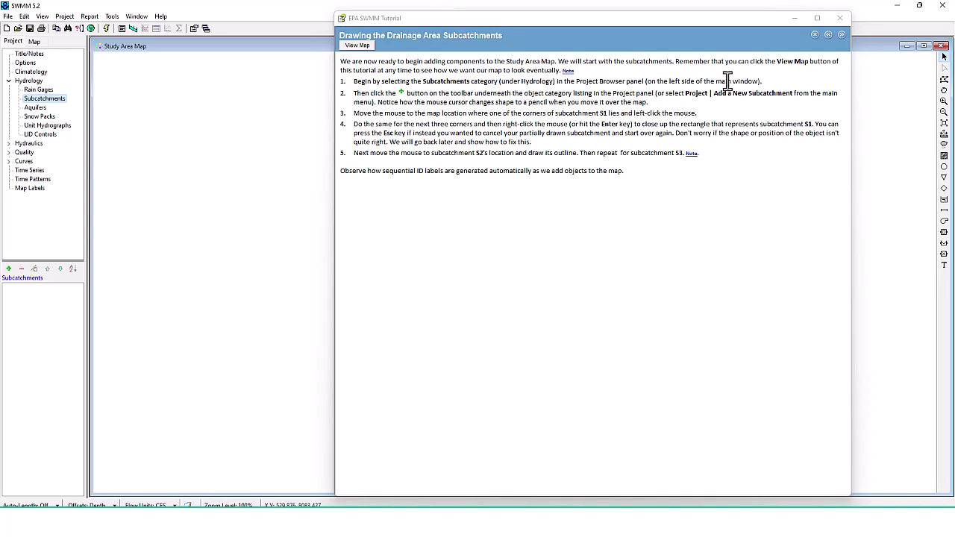
{"action": "left_click", "coordinate": [8, 269]}
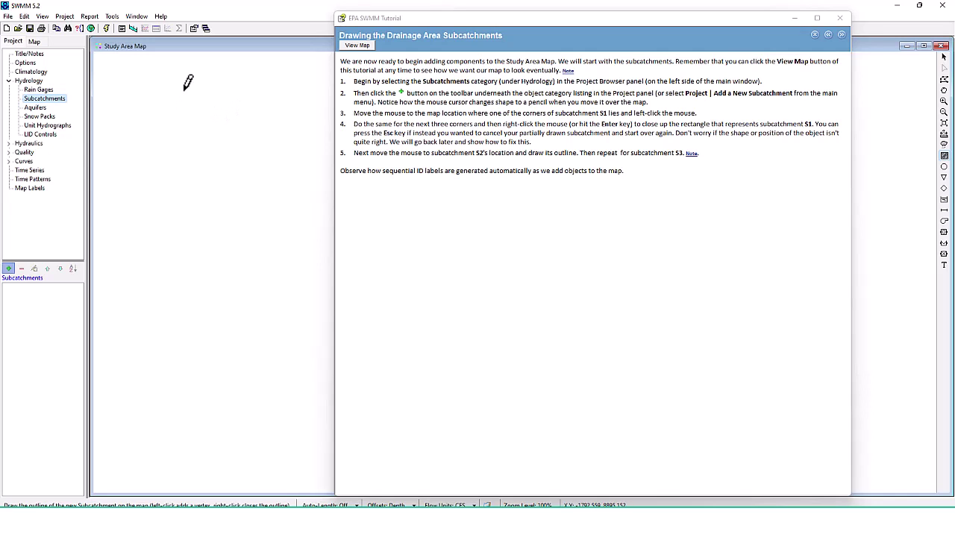
{"action": "left_click", "coordinate": [354, 47]}
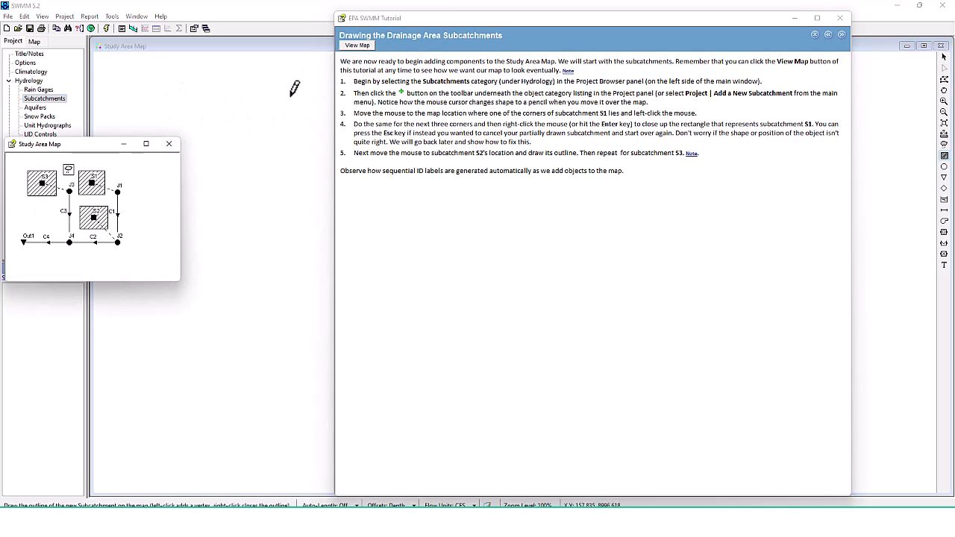
{"action": "left_click", "coordinate": [169, 145]}
{"action": "left_click", "coordinate": [292, 97]}
{"action": "left_click", "coordinate": [292, 144]}
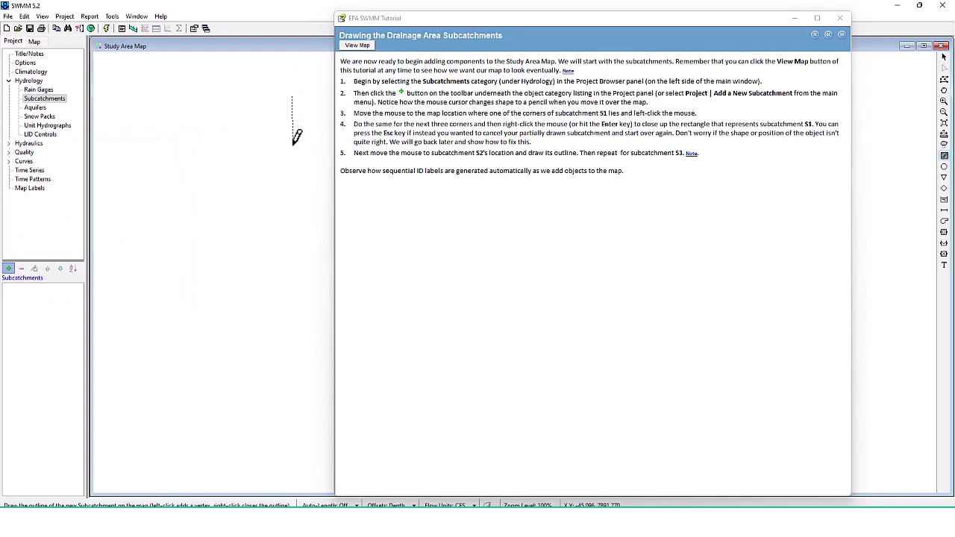
{"action": "left_click_drag", "start_coordinate": [346, 18], "coordinate": [490, 35]}
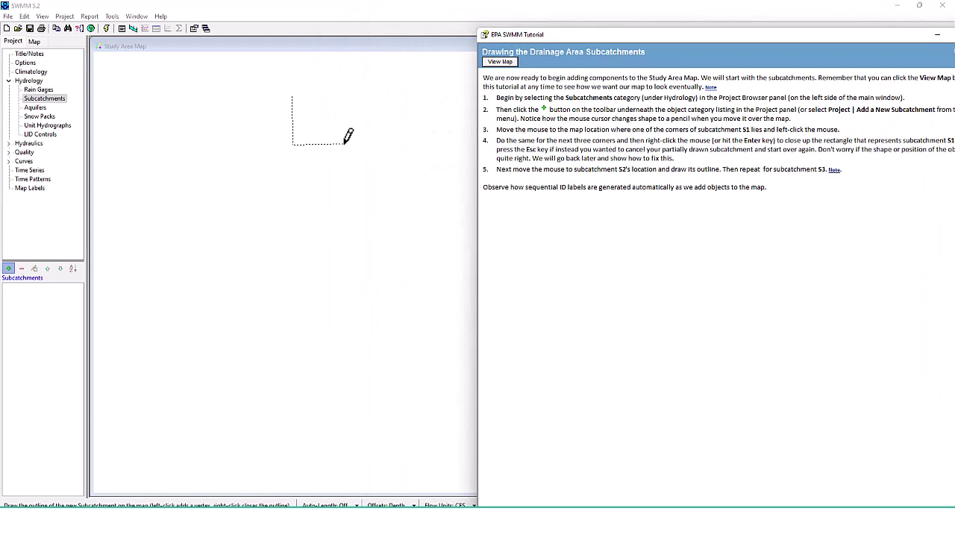
{"action": "left_click", "coordinate": [345, 144]}
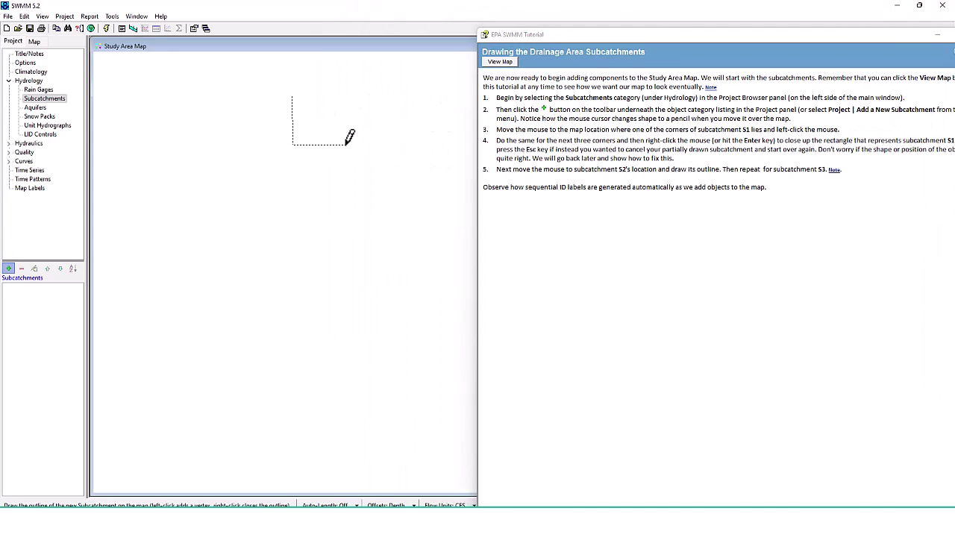
{"action": "left_click", "coordinate": [345, 97]}
{"action": "right_click", "coordinate": [293, 94]}
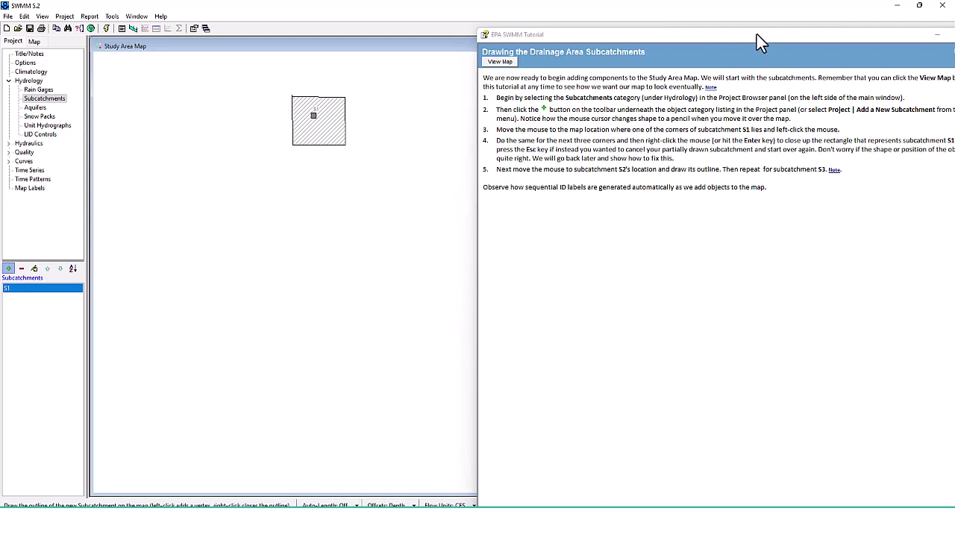
Draw a second, similarly sized square subcatchment to the left of the first one, level with it, after consulting the reference map.
{"action": "left_click_drag", "start_coordinate": [757, 34], "coordinate": [648, 26]}
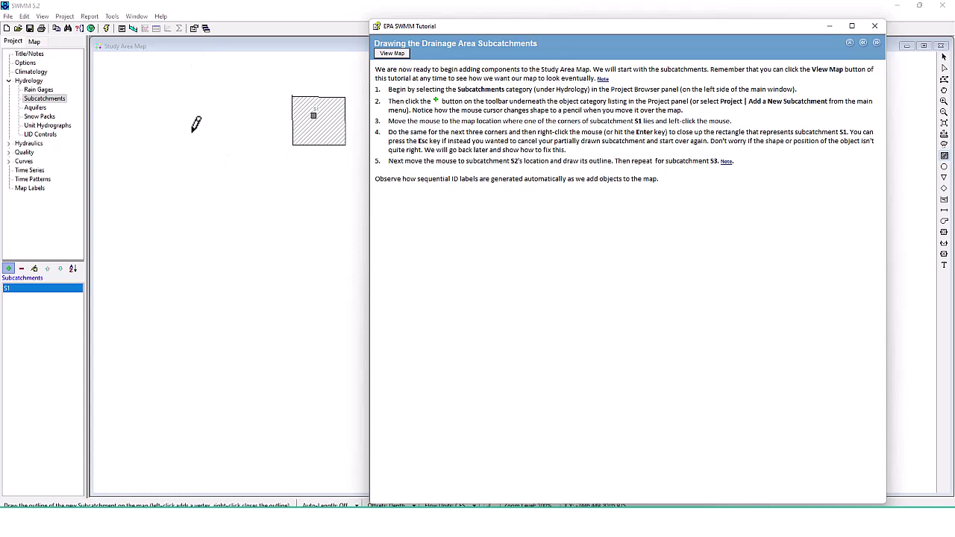
{"action": "left_click", "coordinate": [396, 54]}
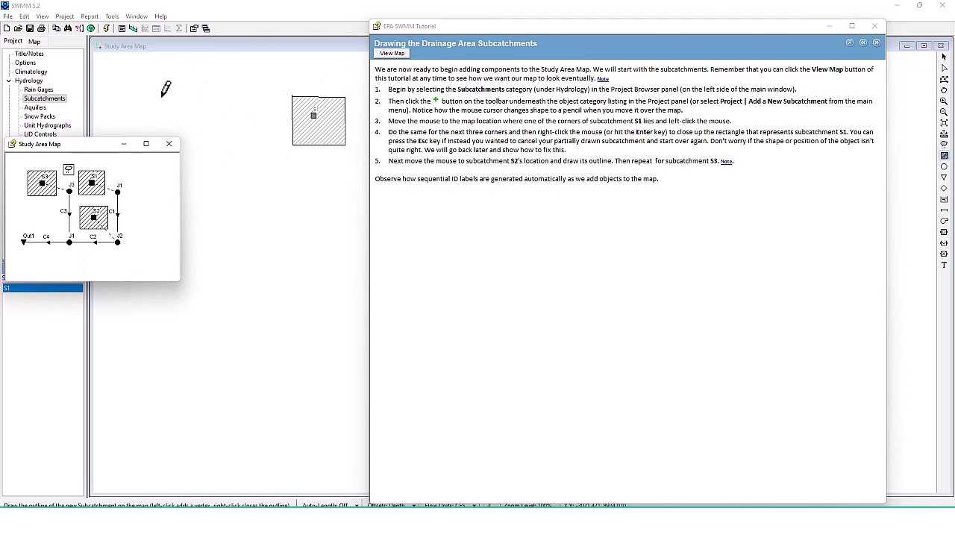
{"action": "left_click", "coordinate": [168, 143]}
{"action": "left_click", "coordinate": [180, 96]}
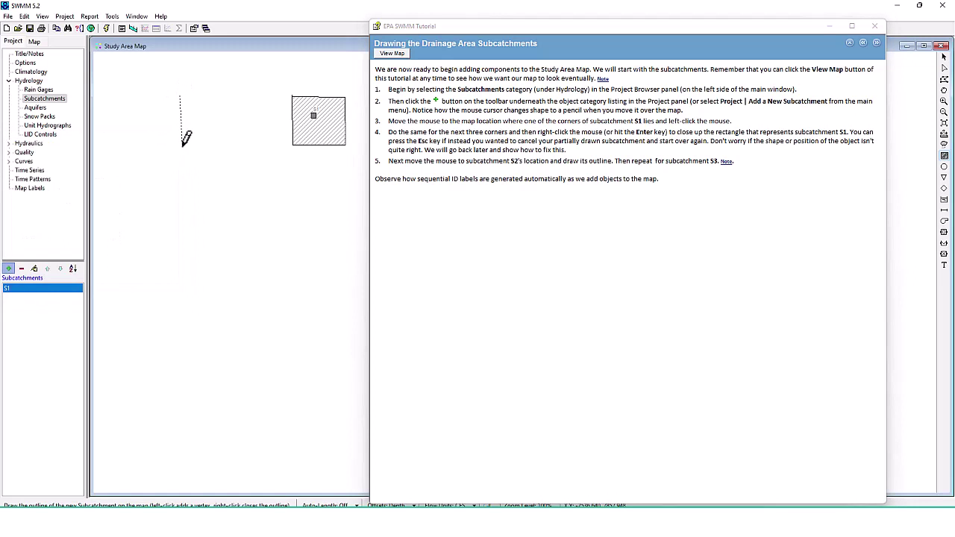
{"action": "left_click", "coordinate": [180, 145]}
{"action": "left_click", "coordinate": [234, 145]}
{"action": "left_click", "coordinate": [233, 96]}
{"action": "right_click", "coordinate": [180, 94]}
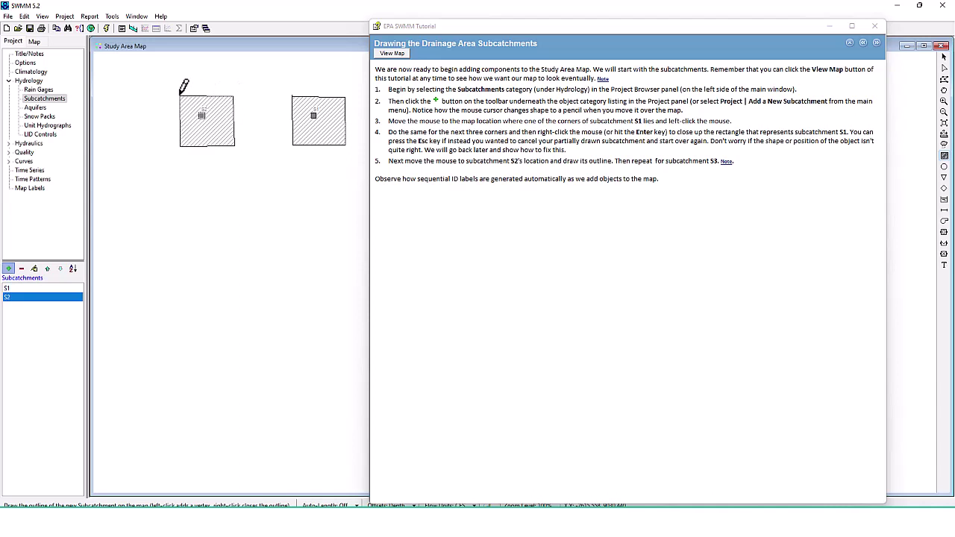
Check the reference map and draw a third, slightly larger square subcatchment directly below the first one.
{"action": "left_click", "coordinate": [401, 59]}
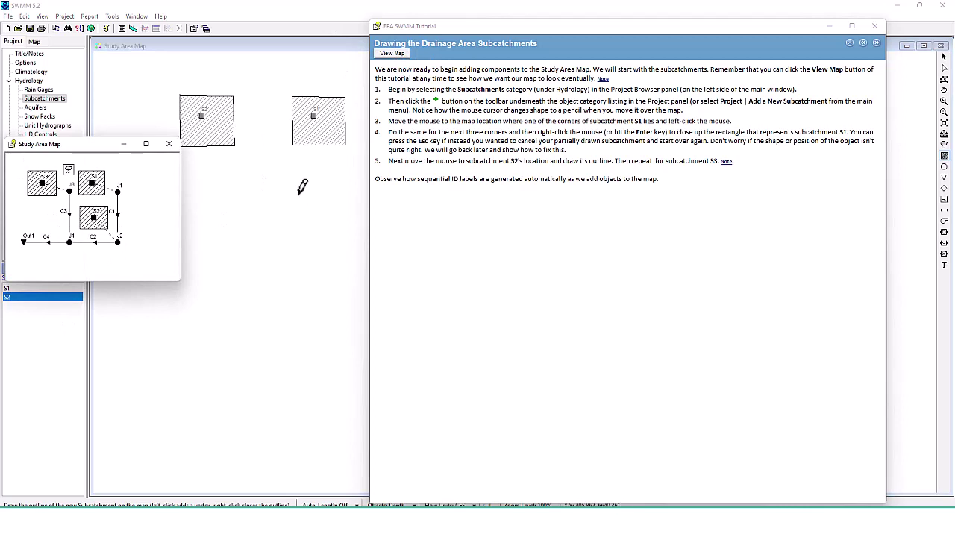
{"action": "left_click", "coordinate": [169, 144]}
{"action": "left_click", "coordinate": [297, 189]}
{"action": "left_click", "coordinate": [298, 246]}
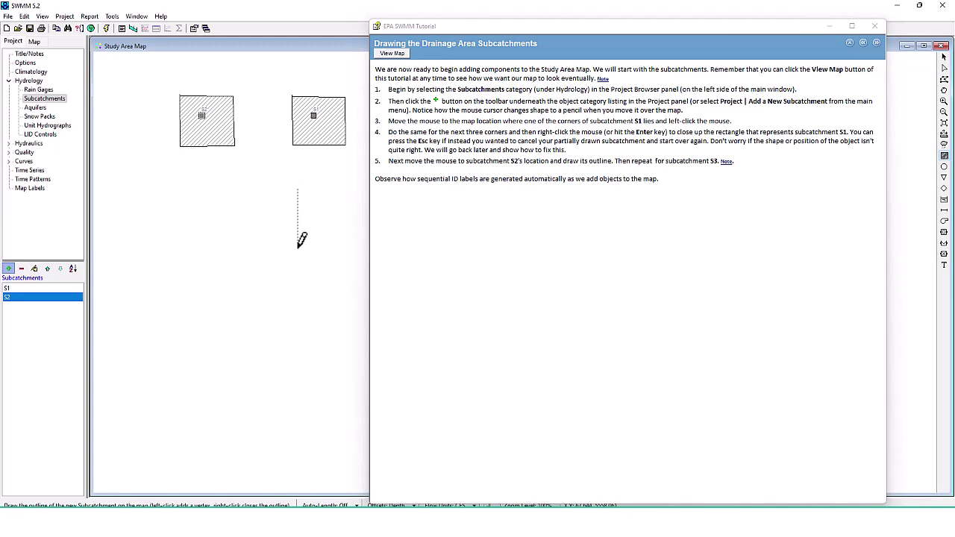
{"action": "left_click", "coordinate": [357, 247]}
{"action": "left_click", "coordinate": [355, 189]}
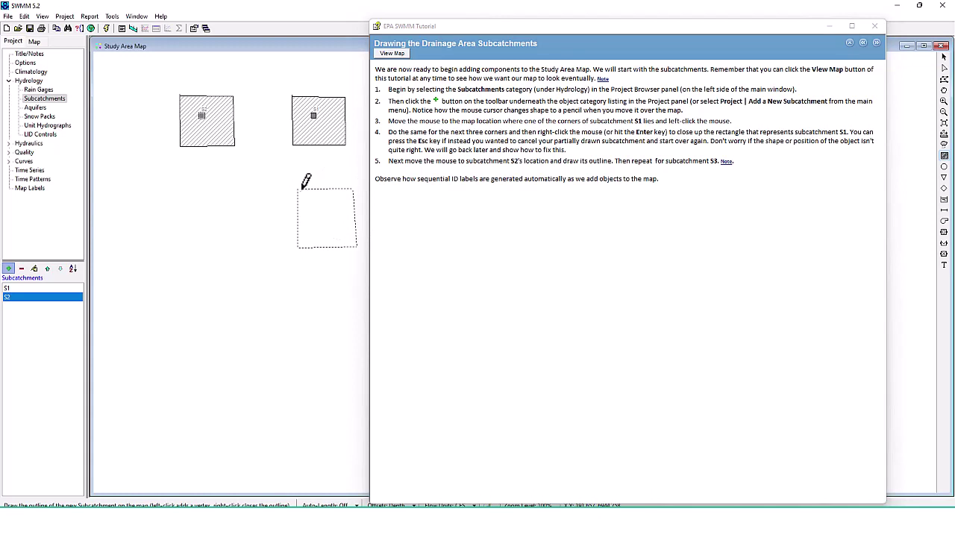
{"action": "right_click", "coordinate": [299, 188]}
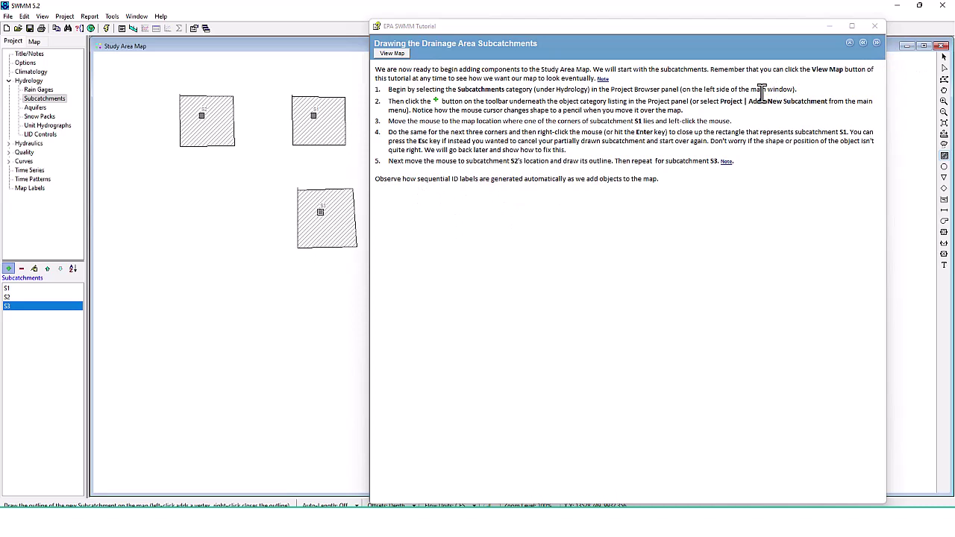
Advance the tutorial to Drawing the Drainage System Nodes and place junctions J1 to J4 around the subcatchments as on the reference map.
{"action": "left_click", "coordinate": [875, 43]}
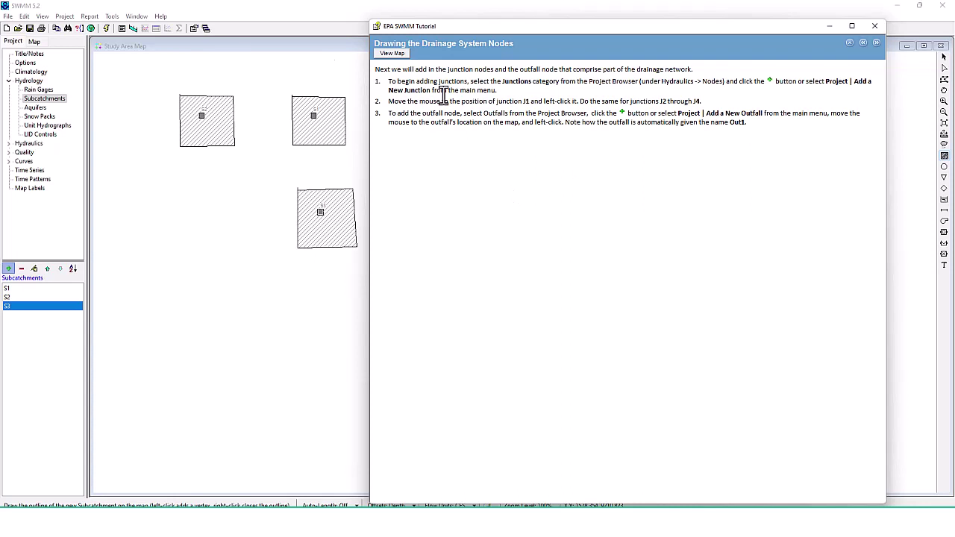
{"action": "left_click", "coordinate": [10, 144]}
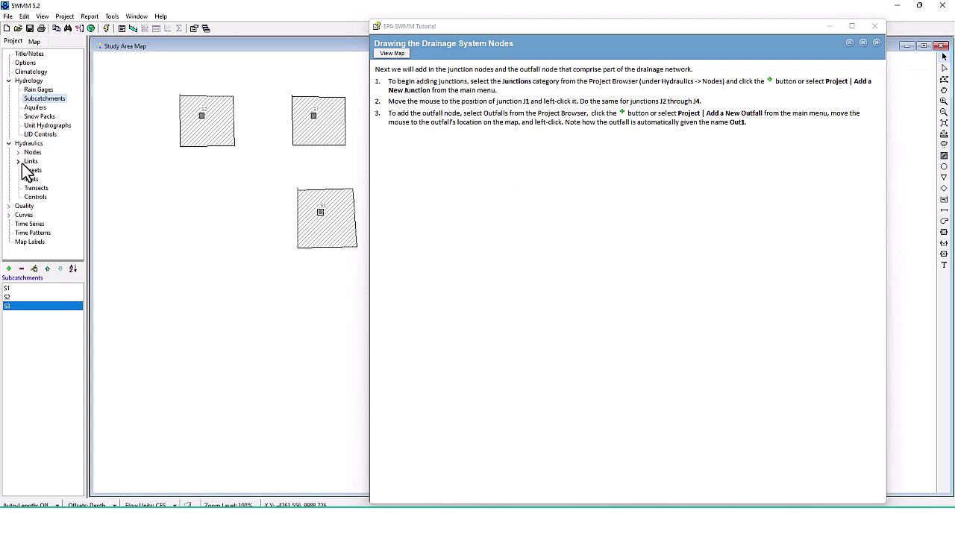
{"action": "left_click", "coordinate": [20, 153]}
{"action": "left_click", "coordinate": [44, 161]}
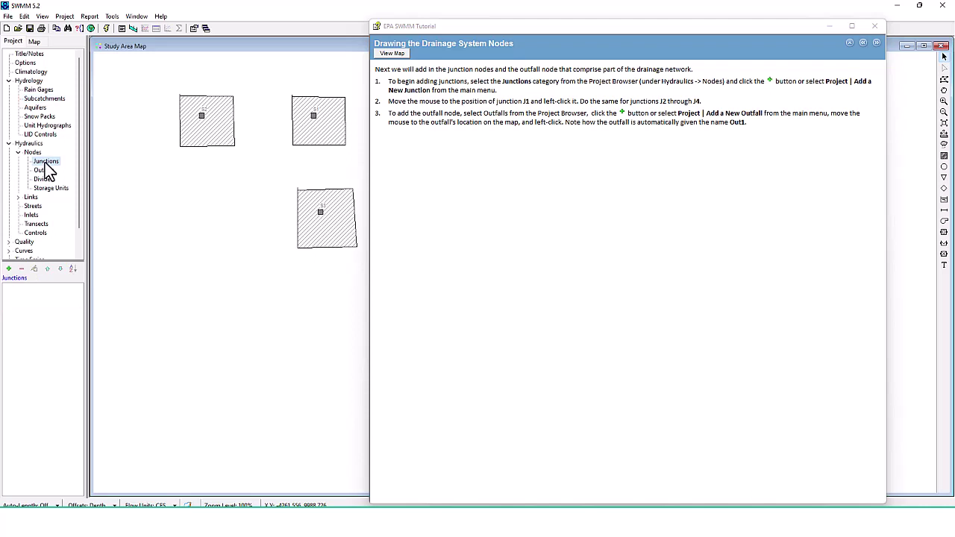
{"action": "left_click", "coordinate": [8, 268]}
{"action": "left_click", "coordinate": [9, 269]}
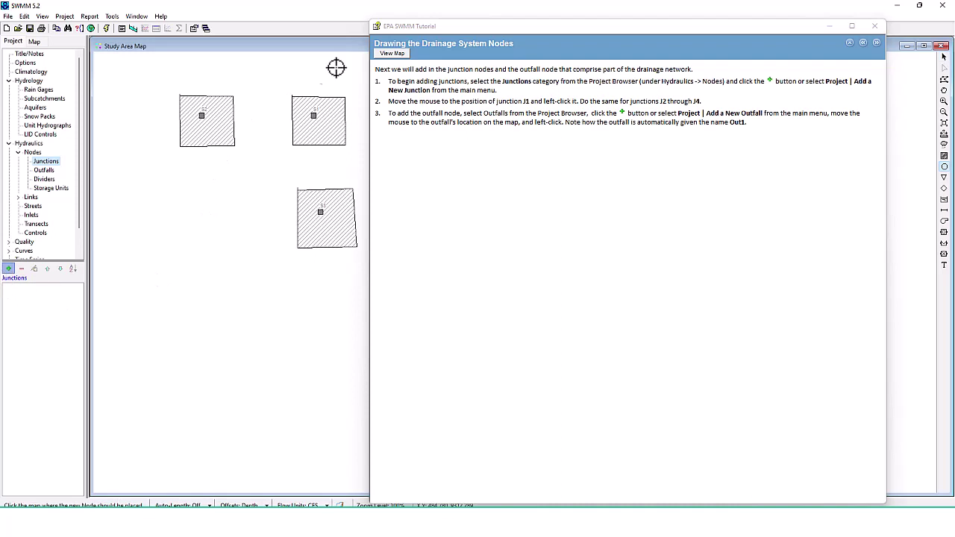
{"action": "left_click", "coordinate": [392, 54]}
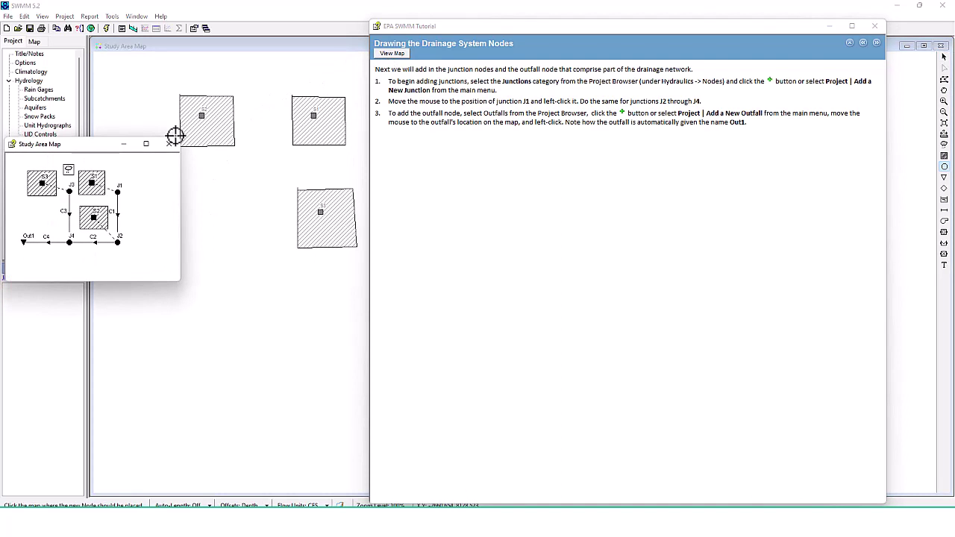
{"action": "left_click_drag", "start_coordinate": [470, 44], "coordinate": [597, 41]}
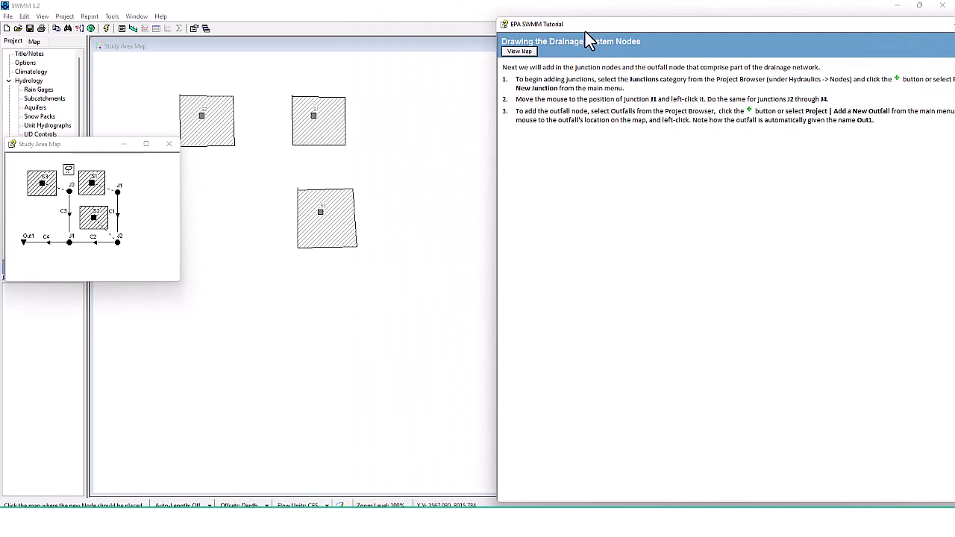
{"action": "left_click", "coordinate": [383, 140]}
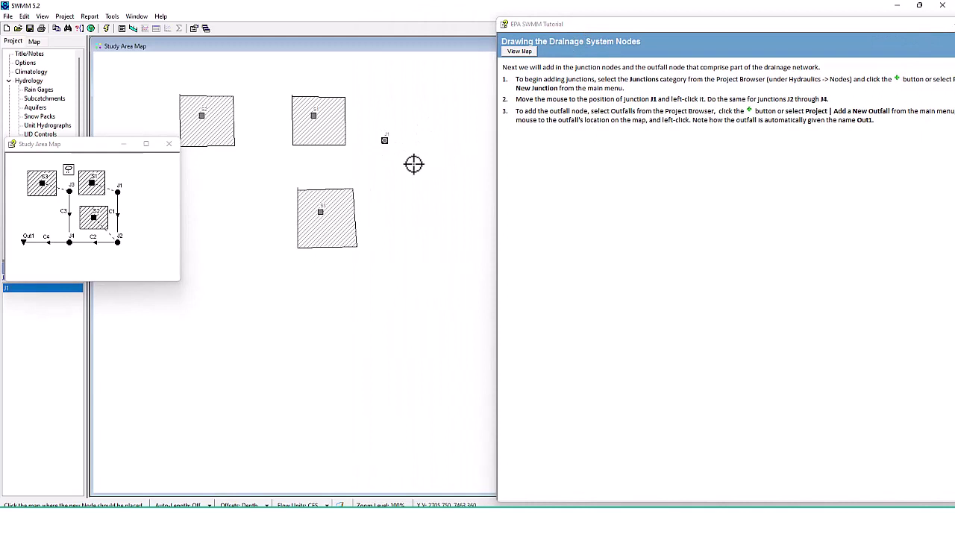
{"action": "left_click", "coordinate": [398, 271]}
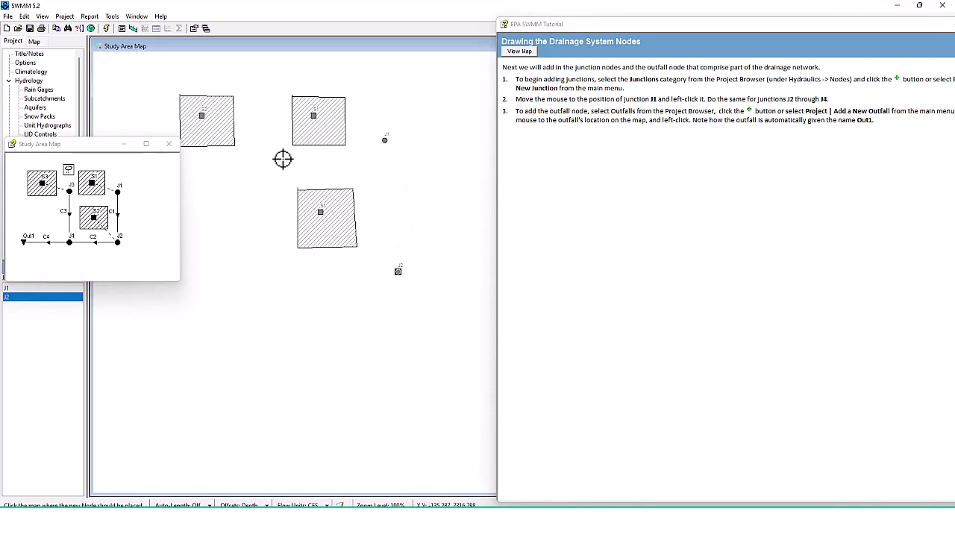
{"action": "left_click", "coordinate": [268, 142]}
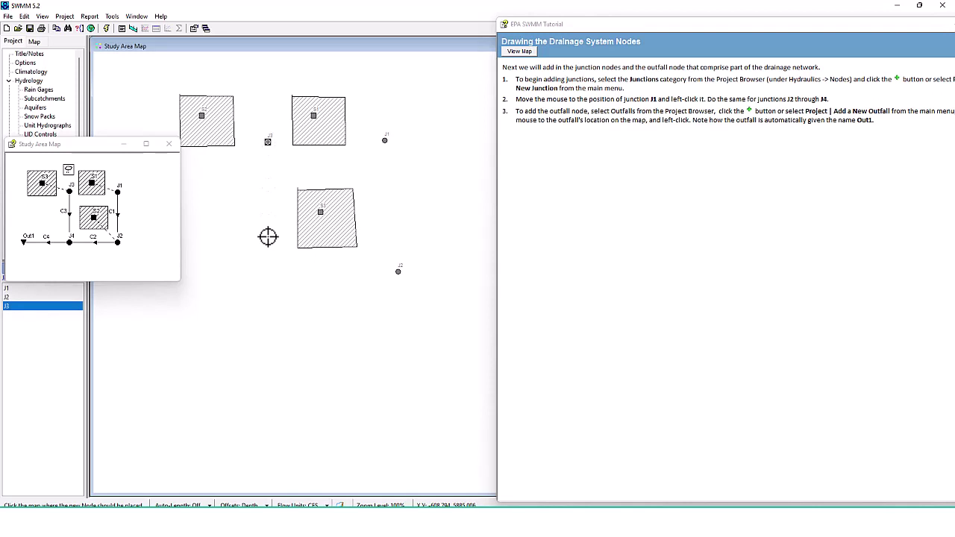
{"action": "left_click", "coordinate": [264, 274]}
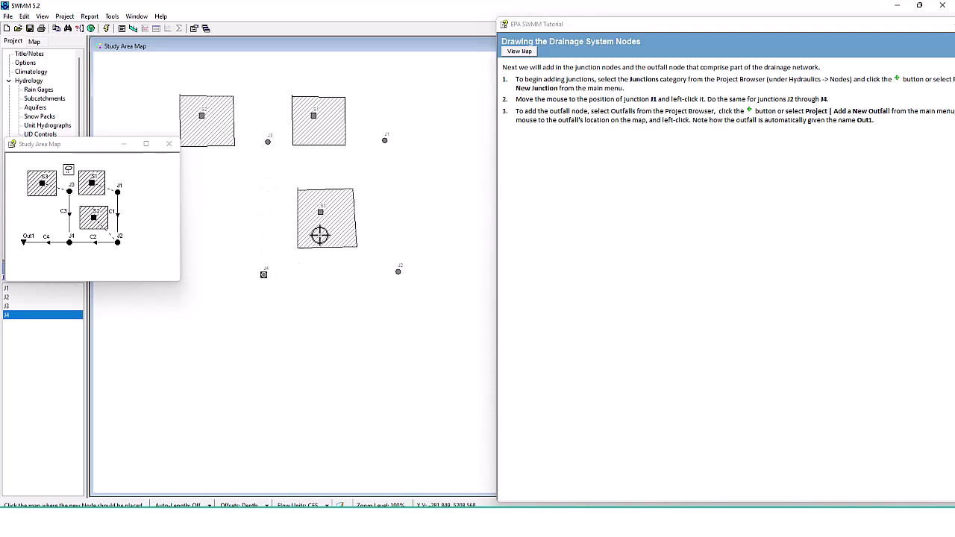
Add outfall Out1 well to the left of junction J4 and level with it, as on the reference map.
{"action": "left_click_drag", "start_coordinate": [722, 28], "coordinate": [571, 33]}
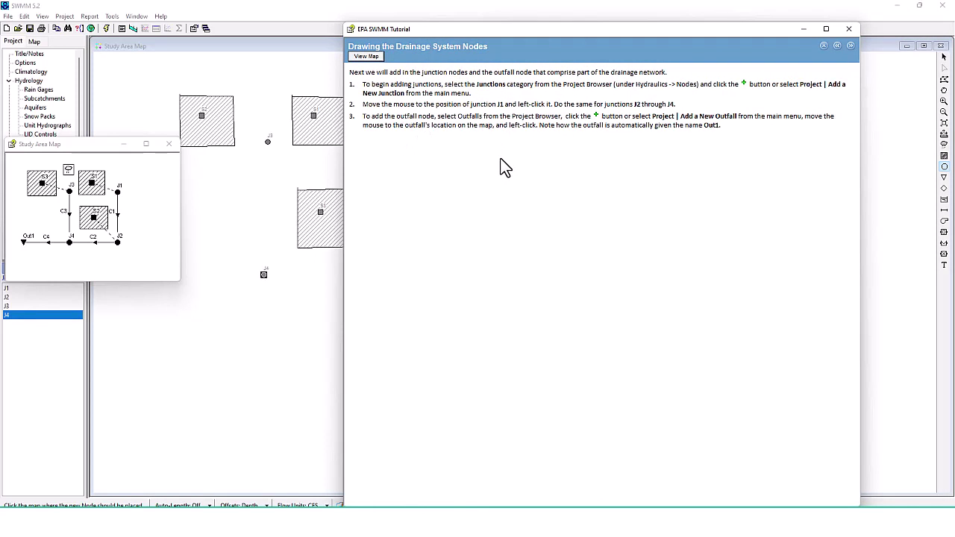
{"action": "left_click_drag", "start_coordinate": [104, 152], "coordinate": [247, 141]}
{"action": "left_click", "coordinate": [43, 171]}
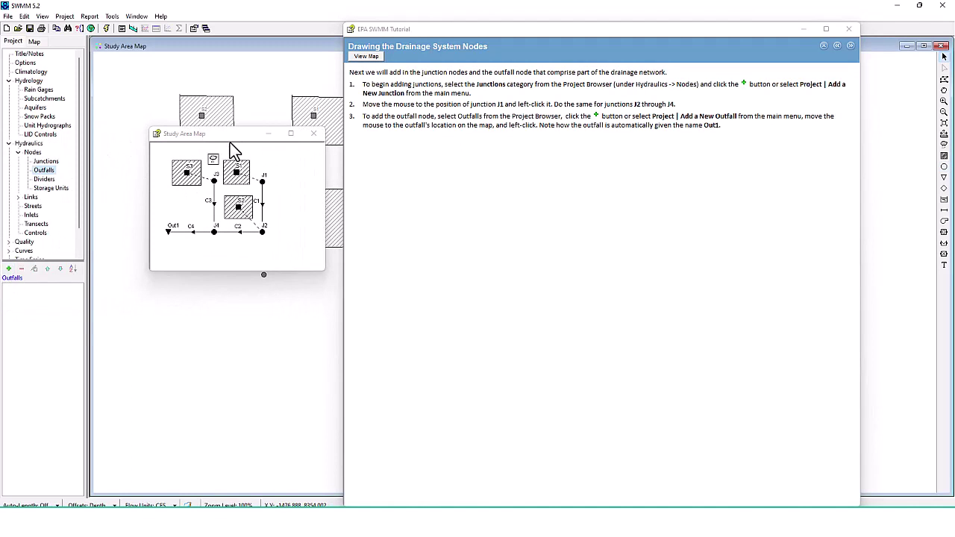
{"action": "left_click_drag", "start_coordinate": [232, 141], "coordinate": [164, 54]}
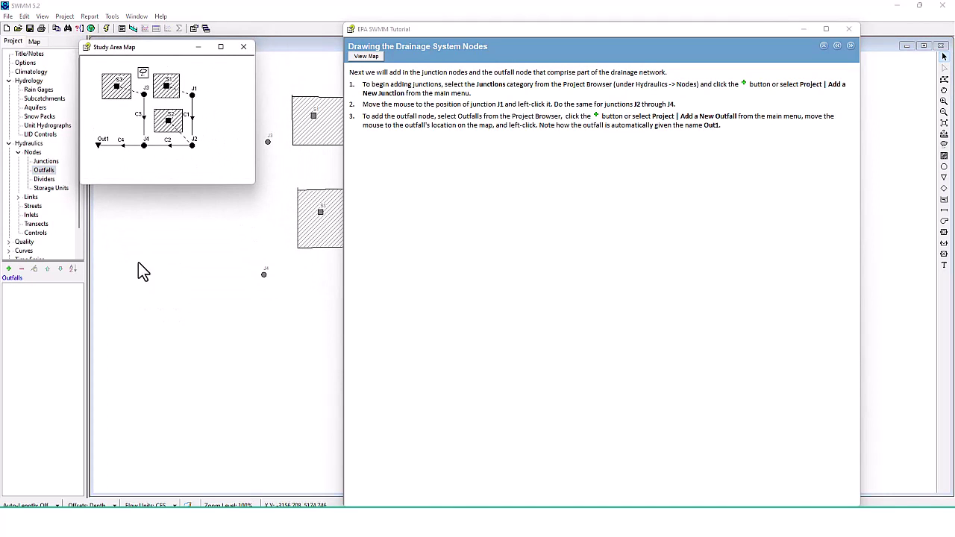
{"action": "left_click", "coordinate": [8, 269]}
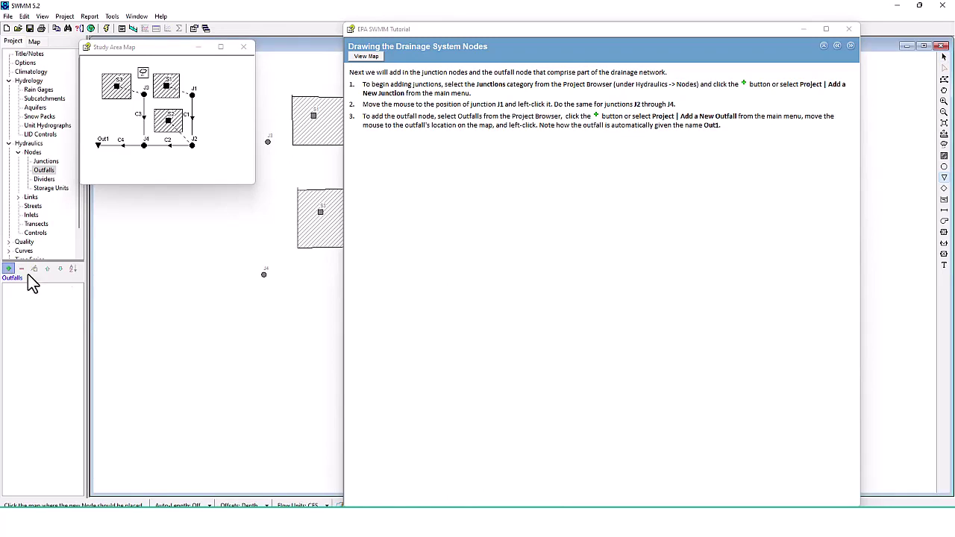
{"action": "left_click", "coordinate": [147, 274]}
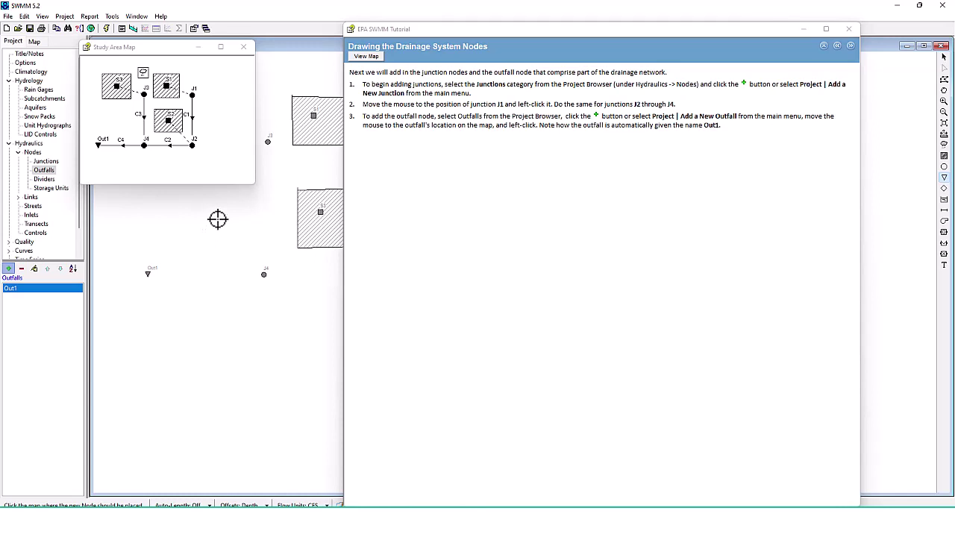
{"action": "scroll", "coordinate": [215, 217], "scroll_direction": "up", "scroll_amount": 2}
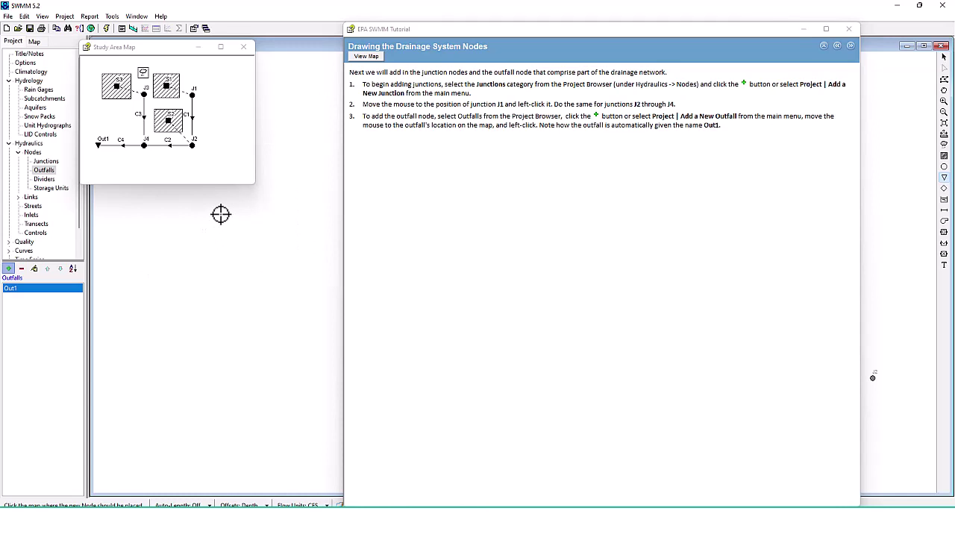
Advance the tutorial to Drawing the Drainage System Links and rearrange its page and reference map so all drawn nodes are uncovered.
{"action": "left_click", "coordinate": [849, 45]}
{"action": "mouse_move", "coordinate": [532, 31]}
{"action": "left_mouse_down"}
{"action": "mouse_move", "coordinate": [646, 20]}
{"action": "mouse_move", "coordinate": [686, 35]}
{"action": "mouse_move", "coordinate": [546, 283]}
{"action": "mouse_move", "coordinate": [653, 169]}
{"action": "left_mouse_up"}
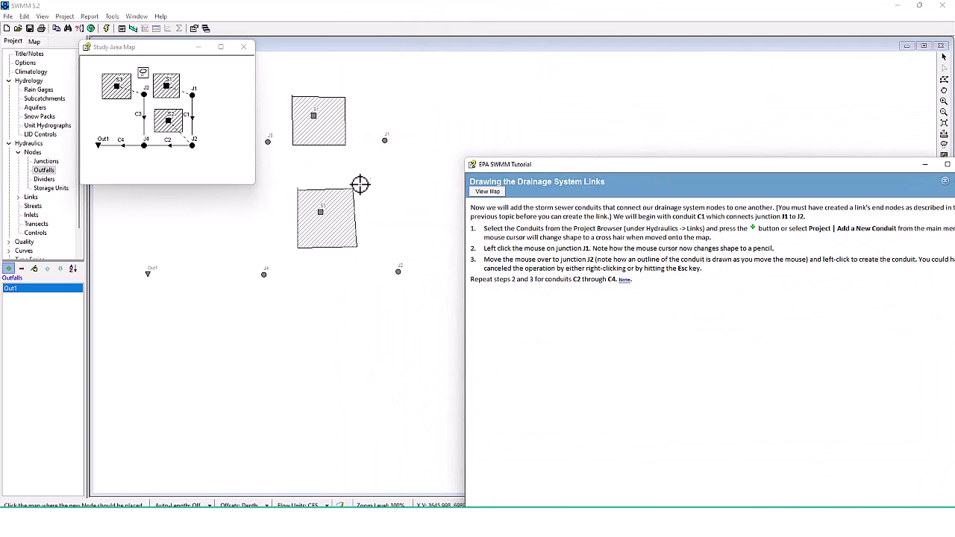
{"action": "left_click_drag", "start_coordinate": [610, 161], "coordinate": [584, 58]}
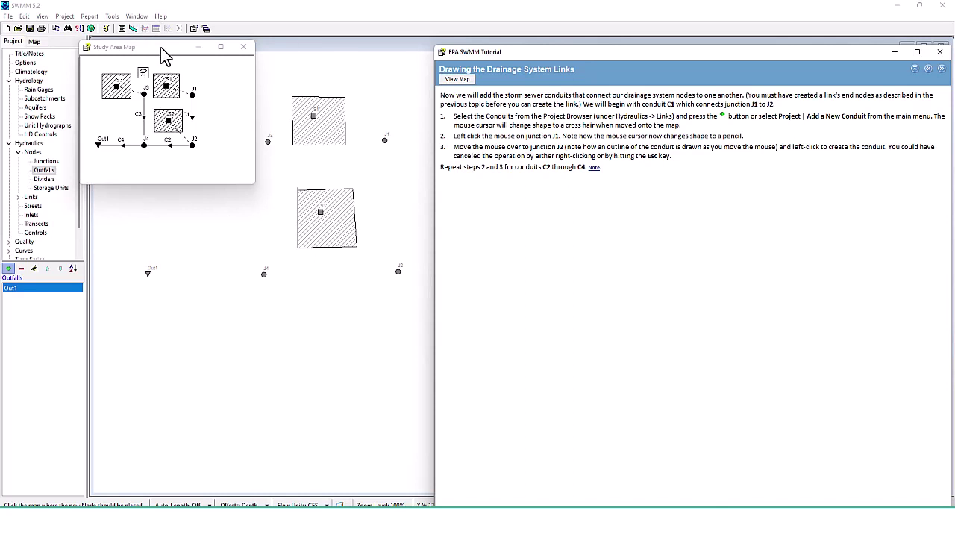
{"action": "left_click_drag", "start_coordinate": [166, 47], "coordinate": [318, 374]}
{"action": "left_click_drag", "start_coordinate": [537, 54], "coordinate": [529, 48]}
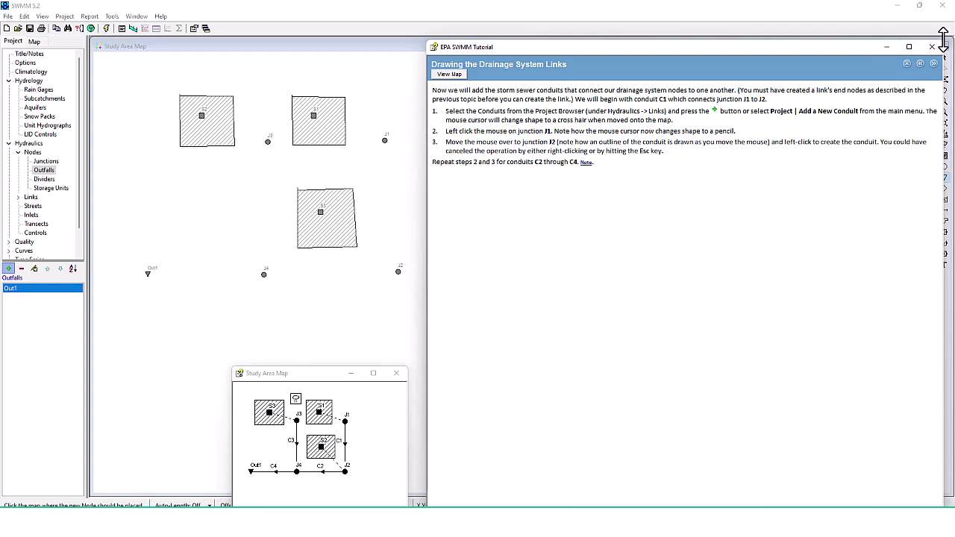
{"action": "left_click_drag", "start_coordinate": [426, 39], "coordinate": [522, 62]}
{"action": "left_click_drag", "start_coordinate": [656, 71], "coordinate": [639, 36]}
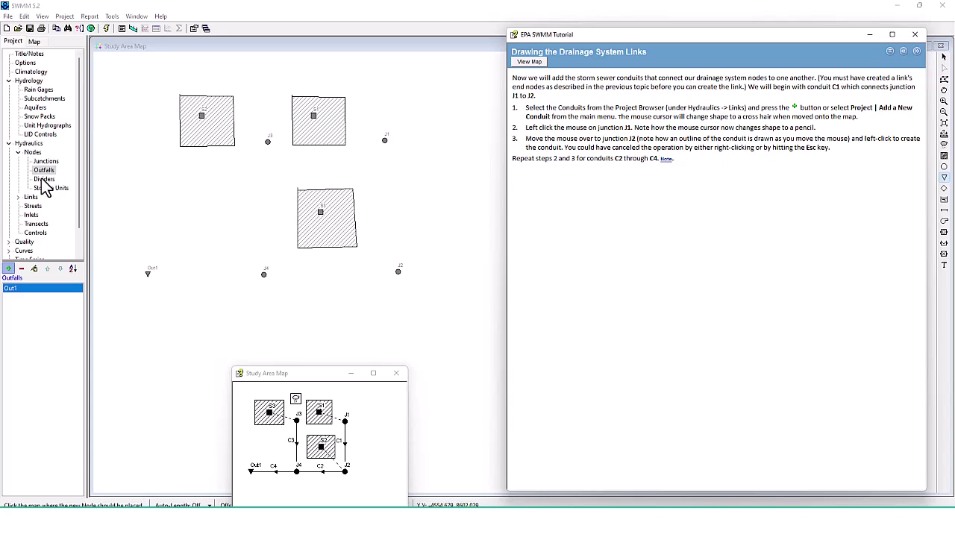
Draw conduit C1 from junction J1 to junction J2.
{"action": "left_click", "coordinate": [30, 198]}
{"action": "left_click", "coordinate": [19, 198]}
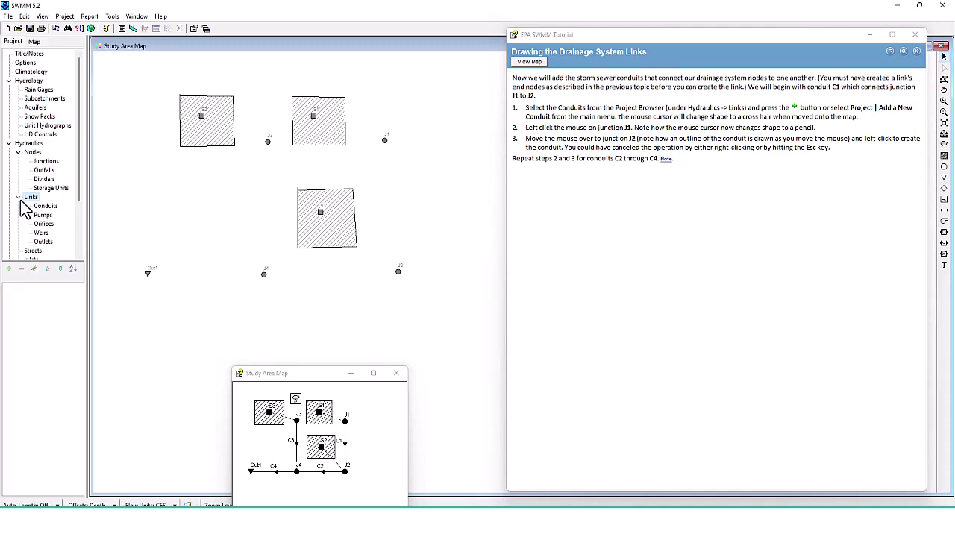
{"action": "left_click", "coordinate": [44, 206]}
{"action": "left_click", "coordinate": [10, 269]}
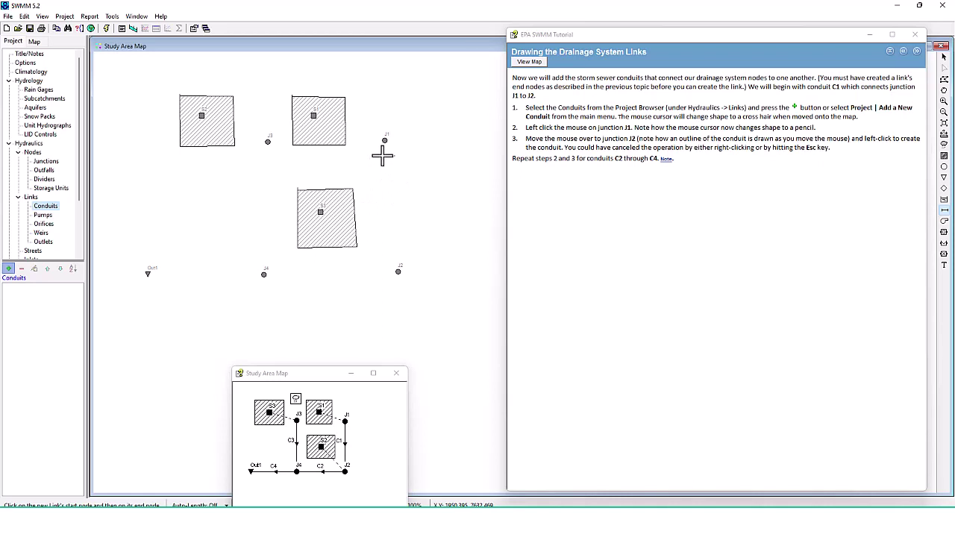
{"action": "left_click", "coordinate": [384, 140]}
{"action": "left_click", "coordinate": [398, 271]}
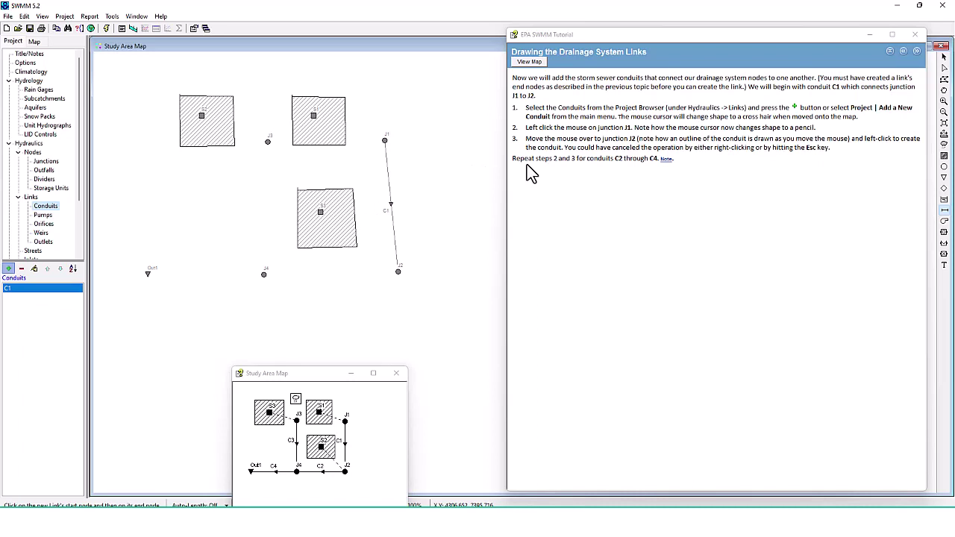
Move the reference map clear of the nodes and draw conduit C2 from junction J2 to junction J4.
{"action": "left_click_drag", "start_coordinate": [323, 375], "coordinate": [367, 346]}
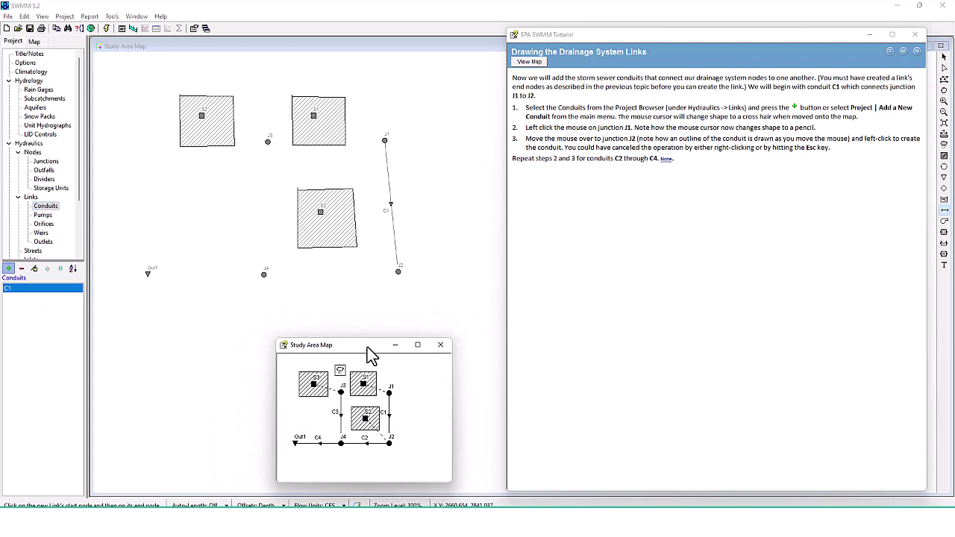
{"action": "left_click", "coordinate": [397, 273]}
{"action": "left_click", "coordinate": [398, 273]}
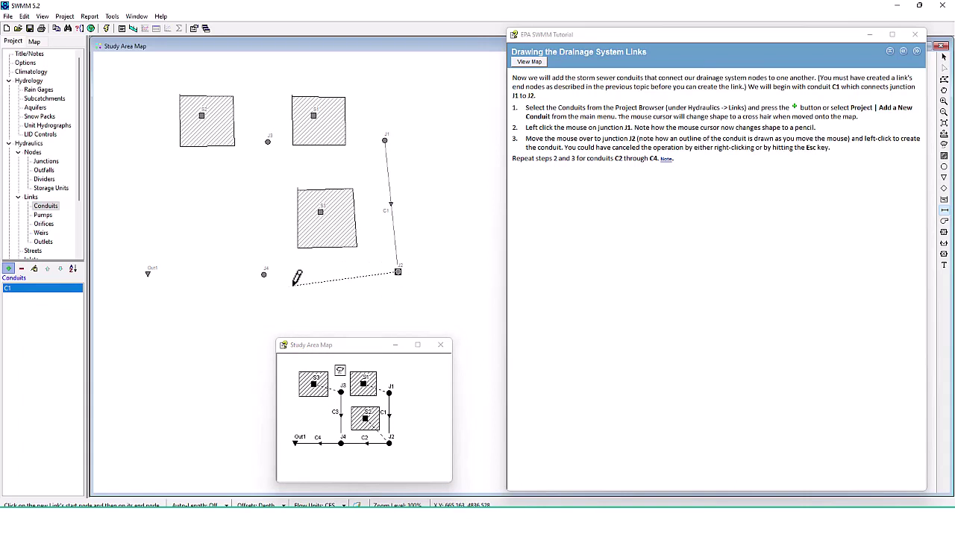
{"action": "left_click", "coordinate": [265, 273]}
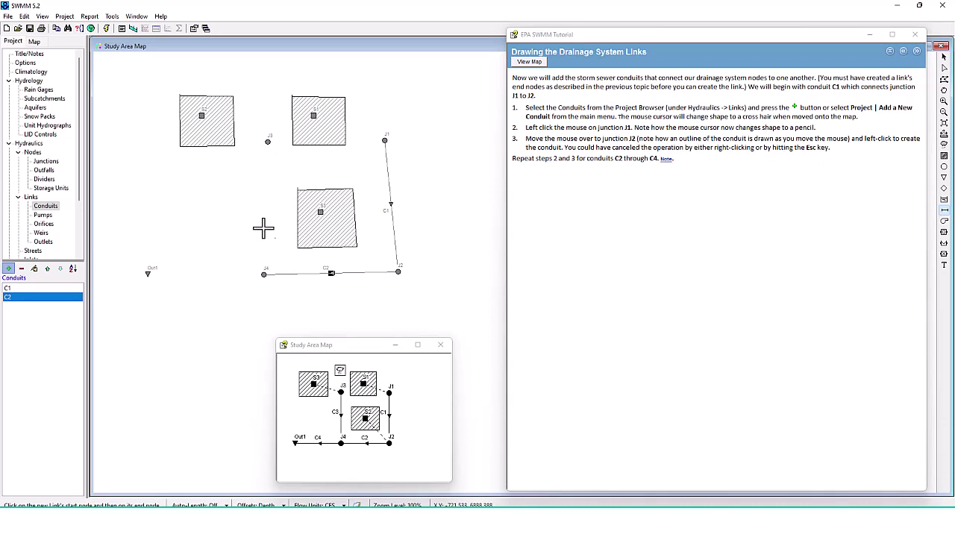
Draw conduit C3 from junction J4 to junction J3, and conduit C4 from J4 to outfall Out1.
{"action": "left_click", "coordinate": [264, 273]}
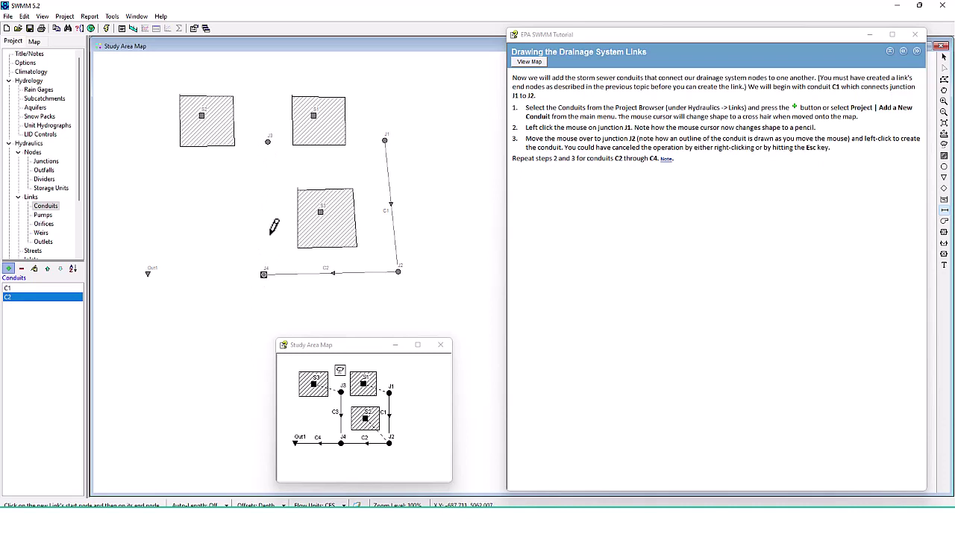
{"action": "left_click", "coordinate": [268, 141]}
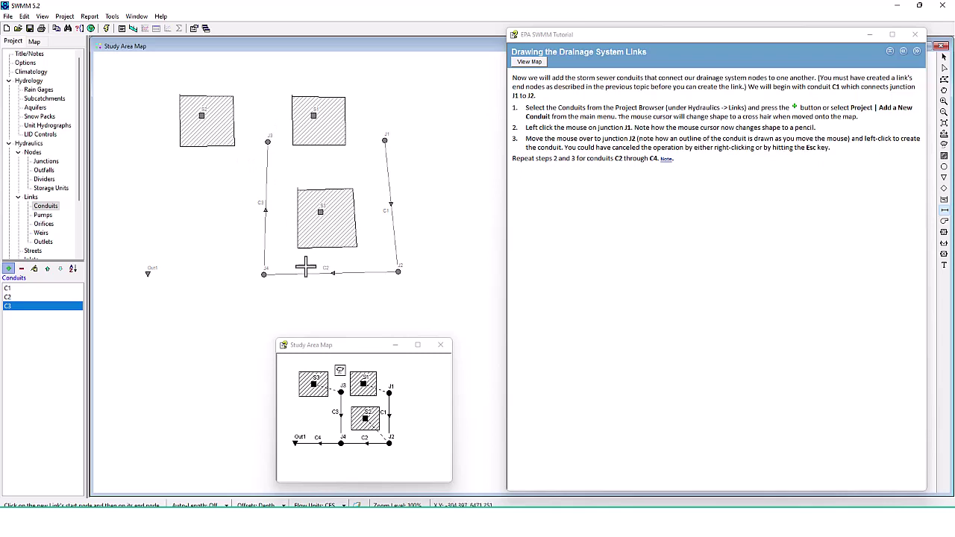
{"action": "left_click", "coordinate": [263, 275]}
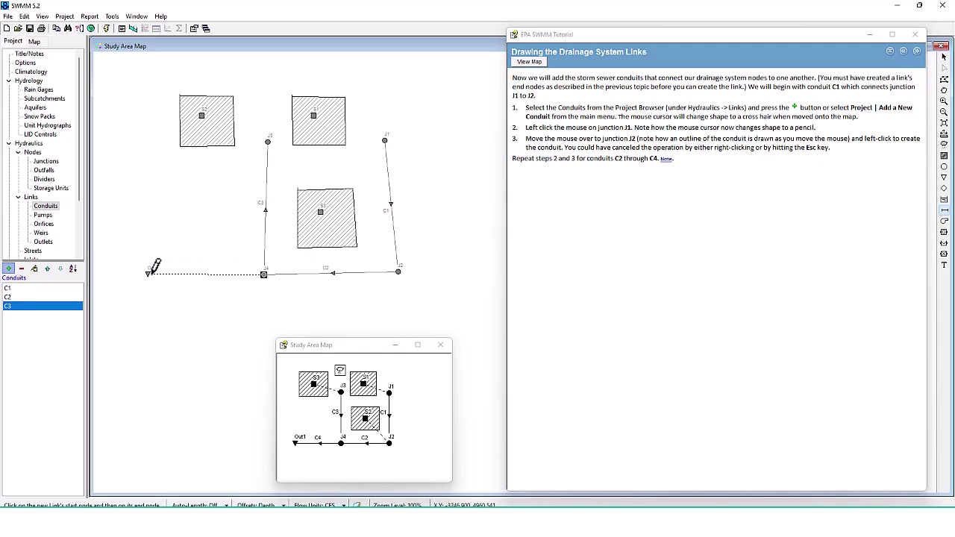
{"action": "left_click", "coordinate": [148, 273]}
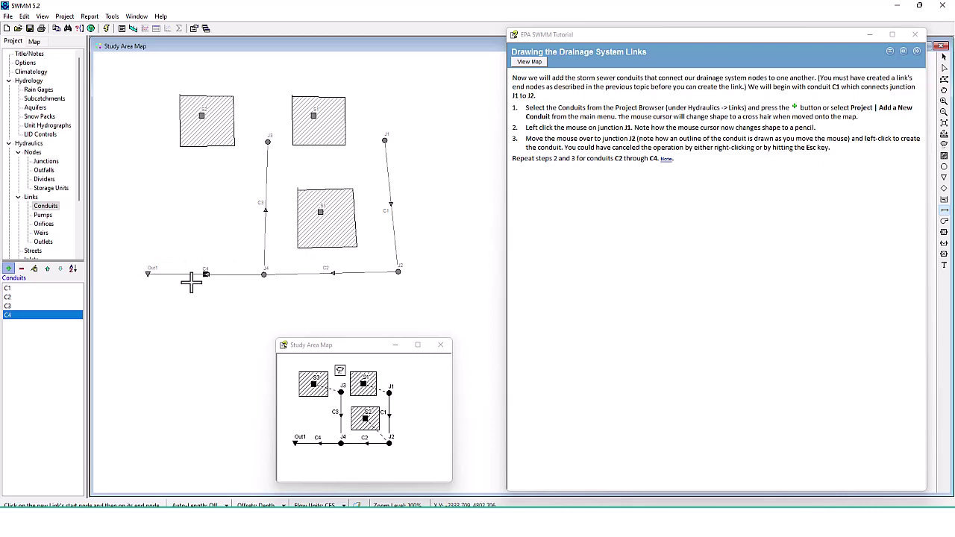
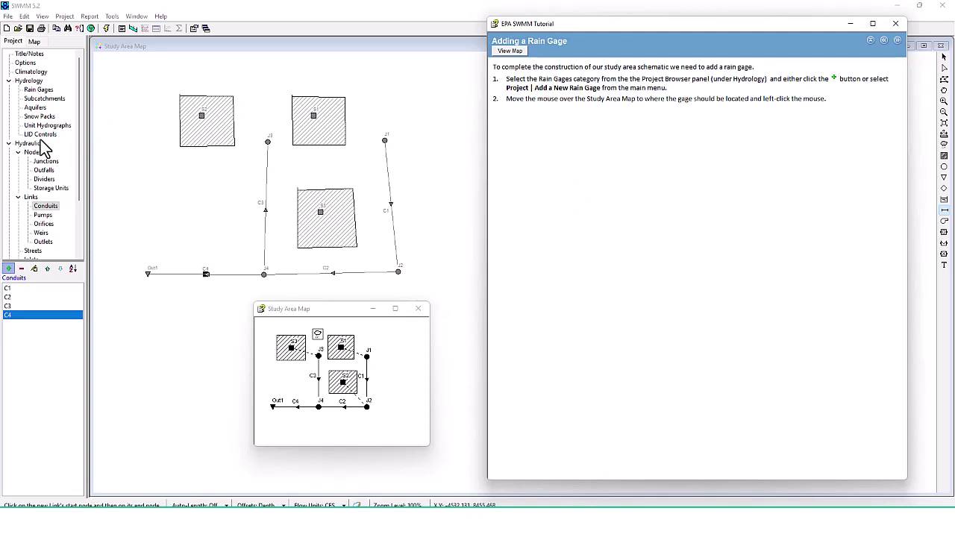
Add a rain gage between the two upper subcatchments, just above junction J3.
{"action": "left_click", "coordinate": [40, 91]}
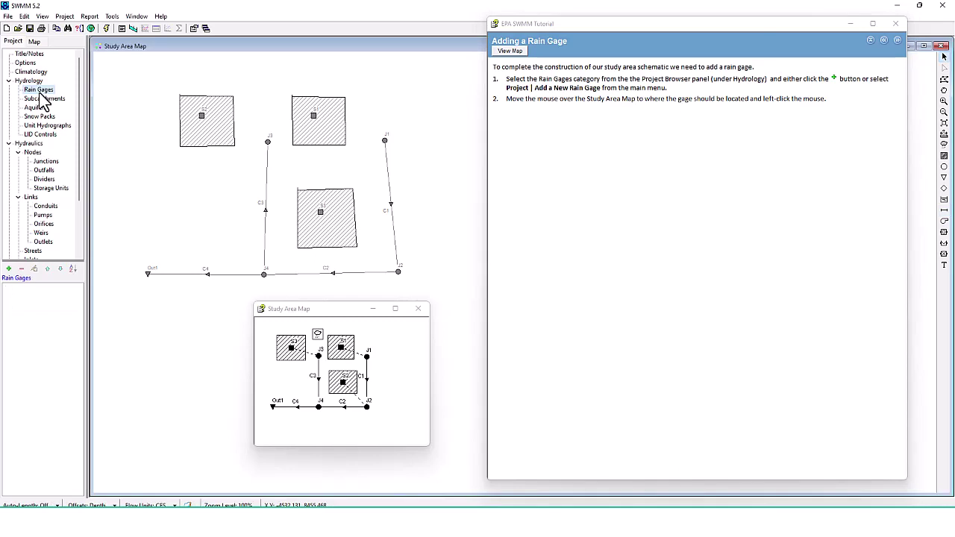
{"action": "left_click", "coordinate": [9, 268]}
{"action": "left_click", "coordinate": [266, 94]}
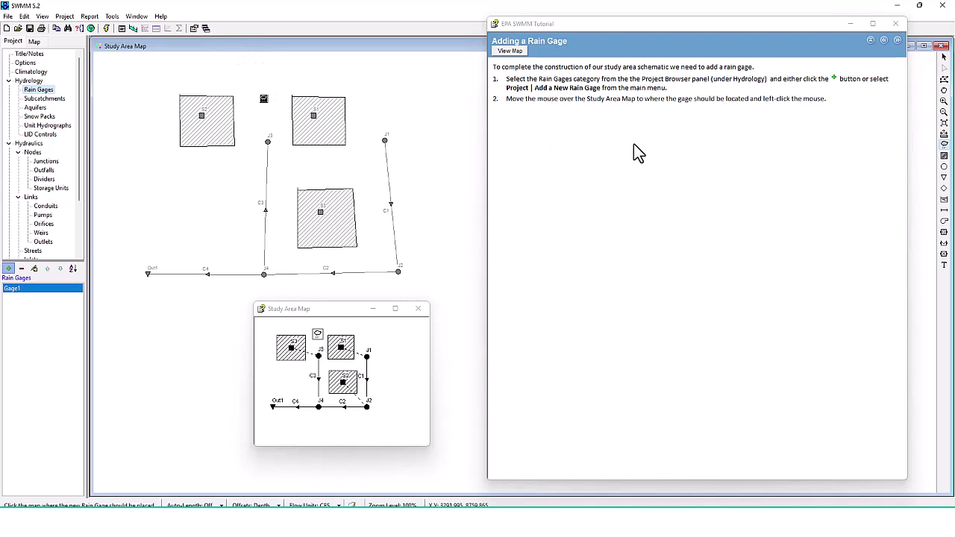
Page through the tutorial's model construction topics up to Re-Positioning Objects and review how to move objects and reshape outlines.
{"action": "left_click", "coordinate": [896, 41]}
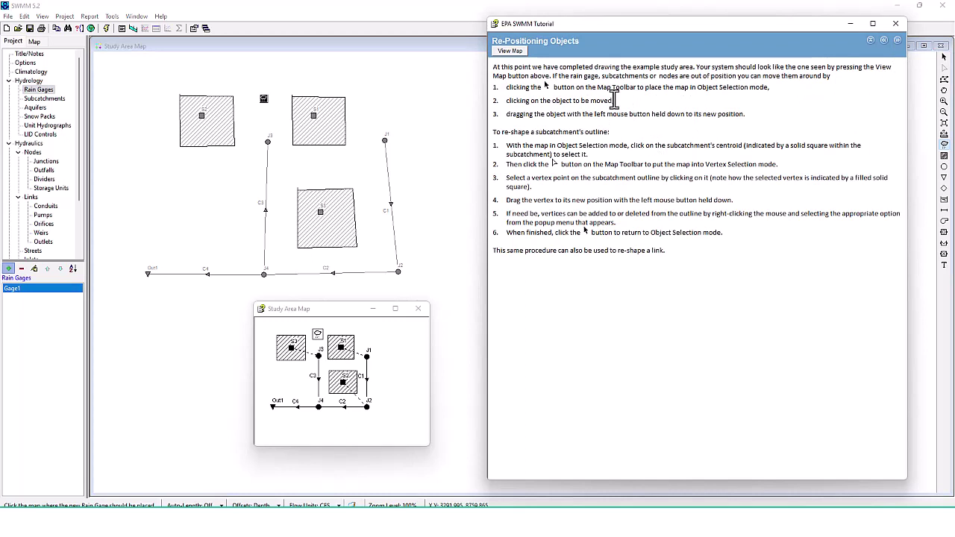
{"action": "left_click", "coordinate": [871, 41]}
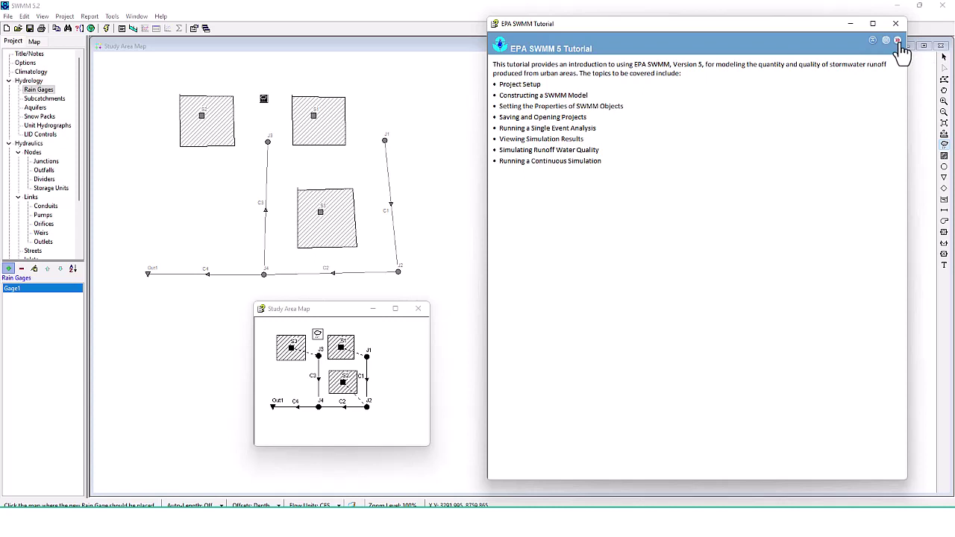
{"action": "left_click", "coordinate": [897, 41]}
{"action": "left_click", "coordinate": [898, 41]}
{"action": "left_click", "coordinate": [898, 41]}
{"action": "left_click", "coordinate": [898, 41]}
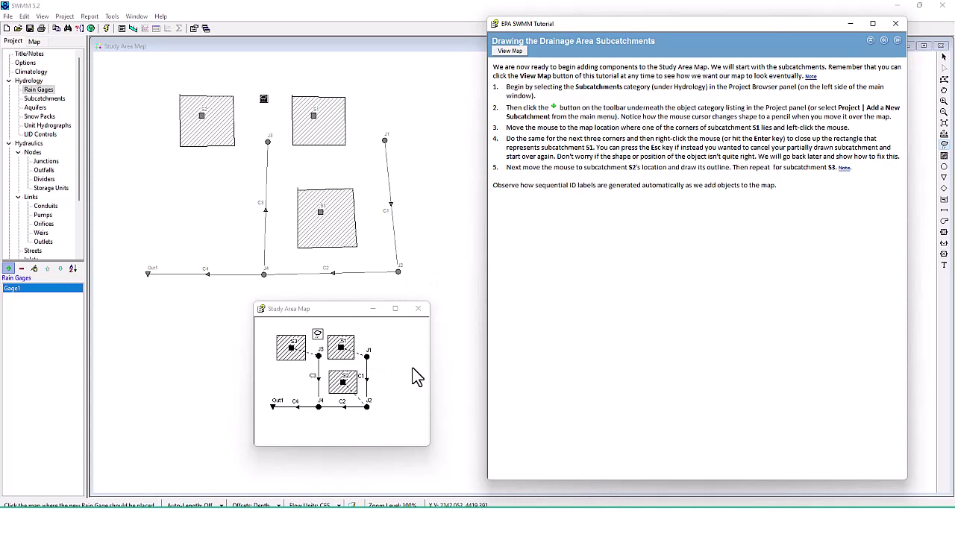
{"action": "left_click", "coordinate": [897, 41]}
{"action": "left_click", "coordinate": [897, 41]}
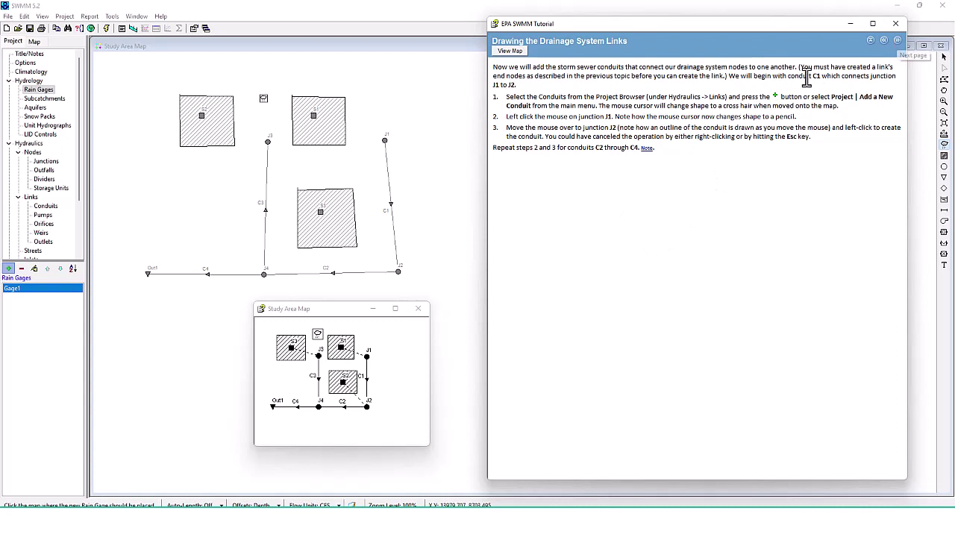
{"action": "left_click", "coordinate": [897, 41]}
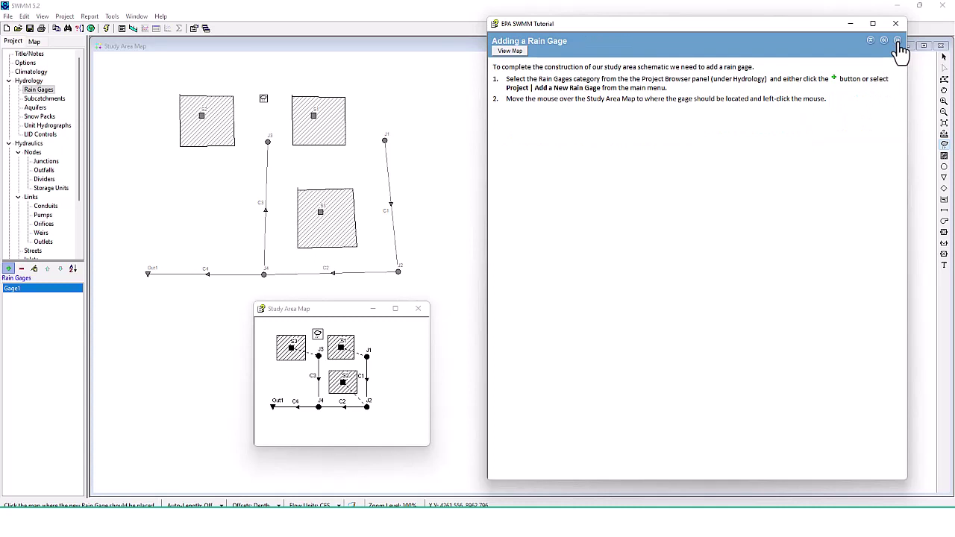
{"action": "left_click", "coordinate": [898, 41]}
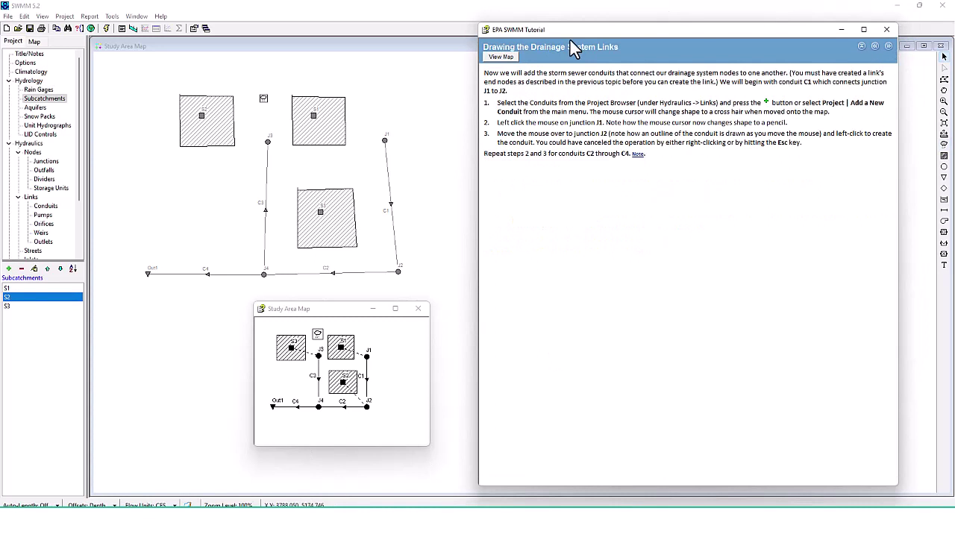
{"action": "left_click", "coordinate": [887, 46]}
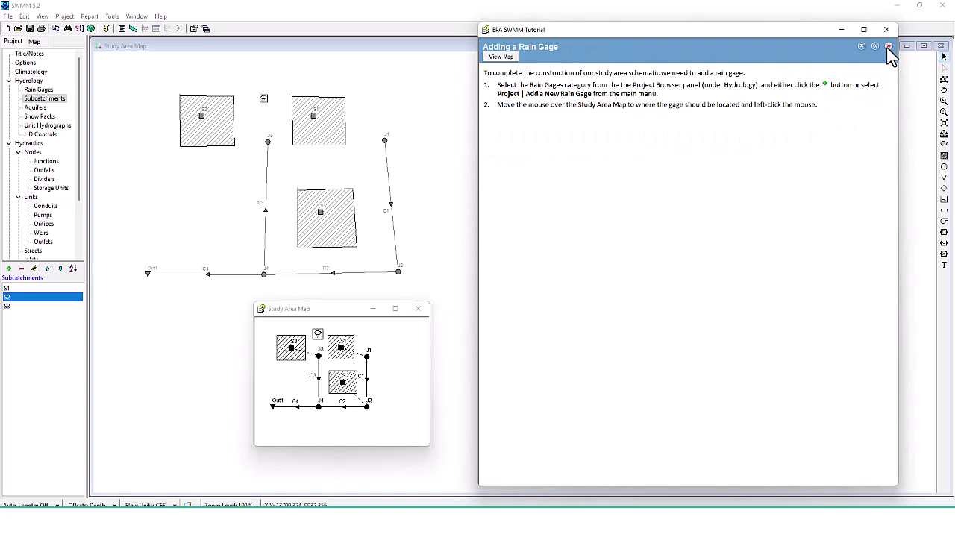
{"action": "left_click", "coordinate": [887, 47]}
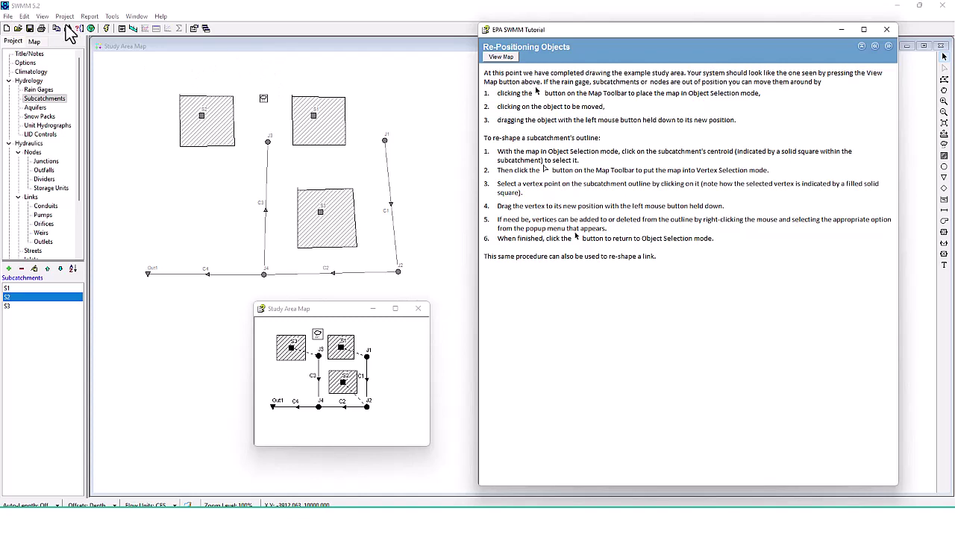
{"action": "left_click", "coordinate": [170, 86]}
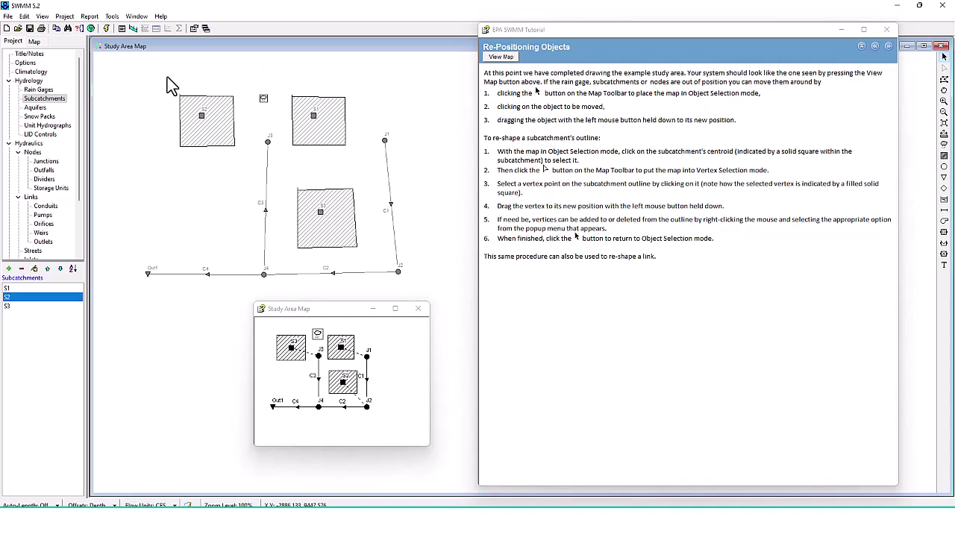
{"action": "left_click", "coordinate": [269, 144]}
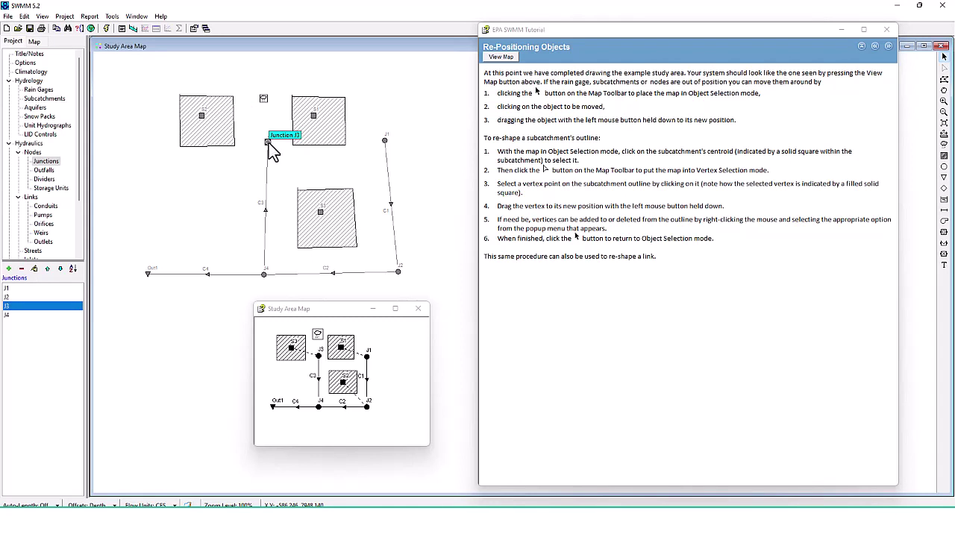
{"action": "left_click", "coordinate": [200, 117]}
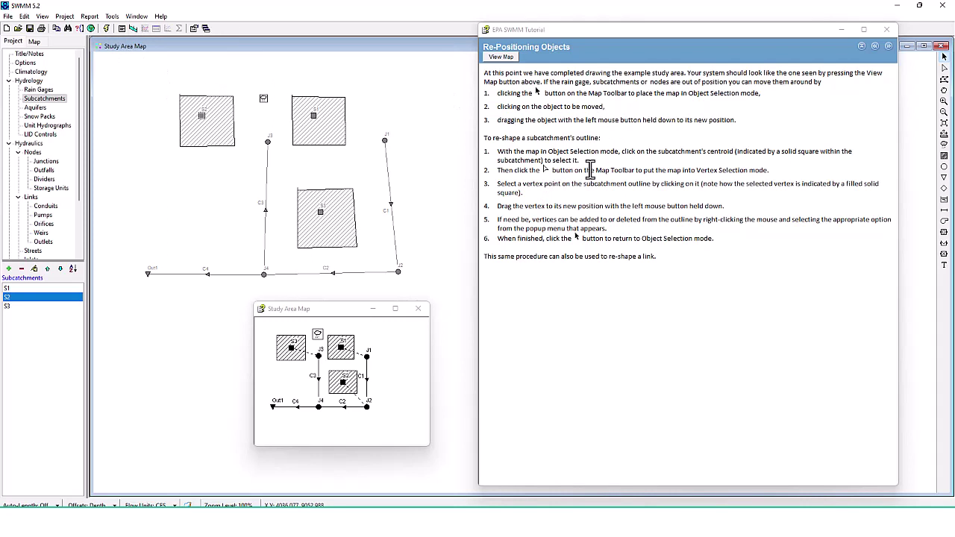
{"action": "left_click", "coordinate": [41, 41]}
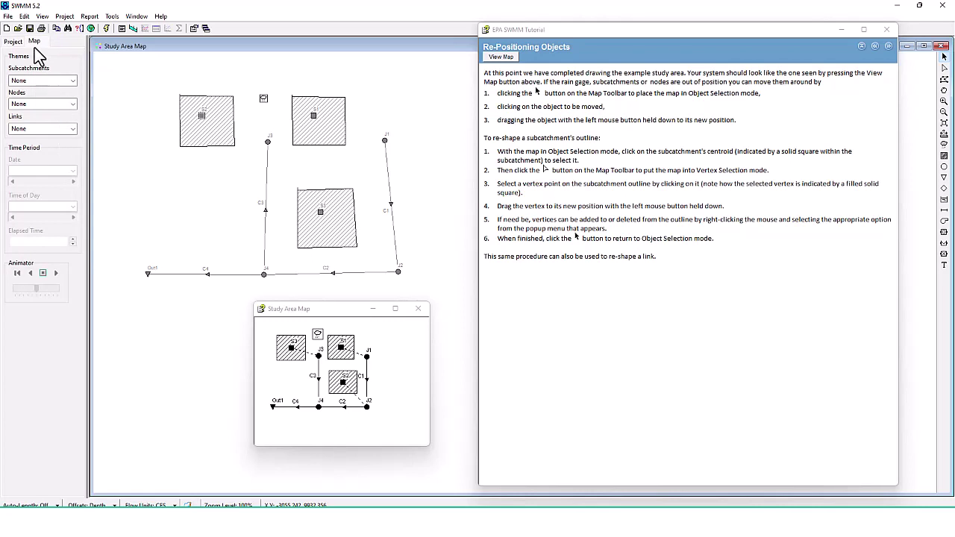
{"action": "left_click", "coordinate": [15, 41]}
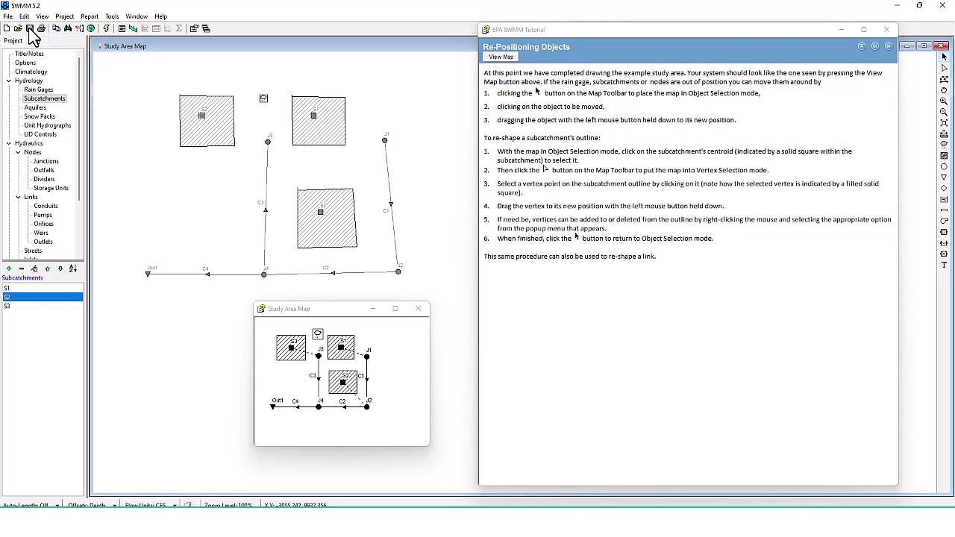
{"action": "left_click", "coordinate": [113, 16]}
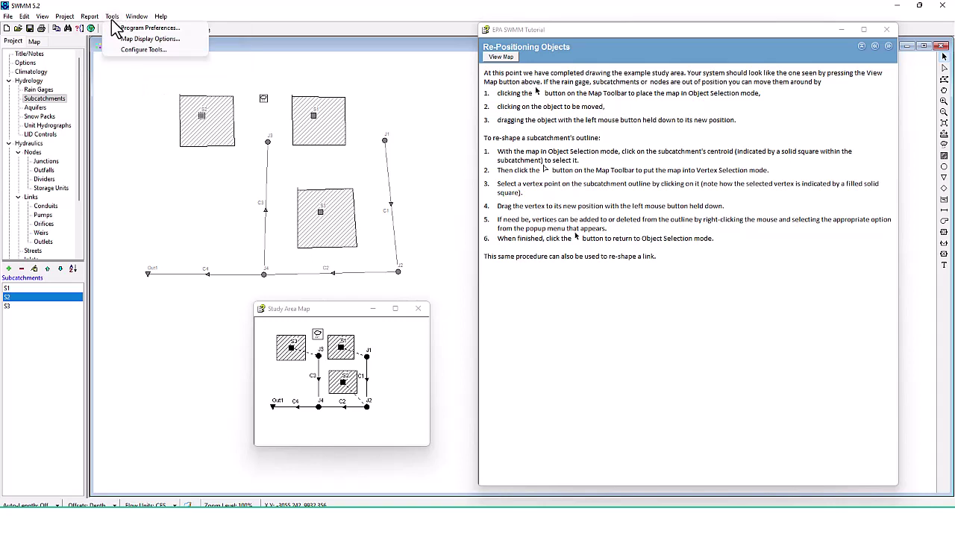
{"action": "left_click", "coordinate": [132, 41]}
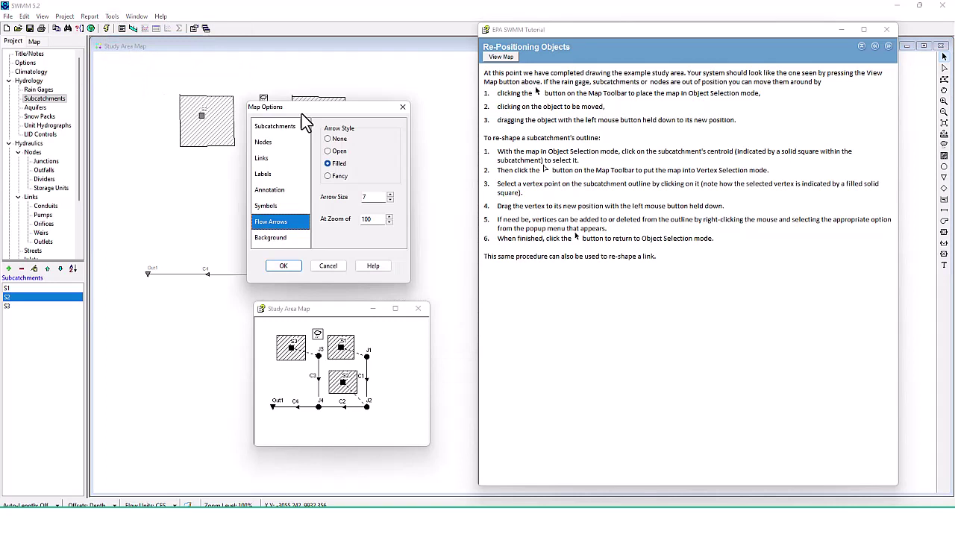
{"action": "left_click", "coordinate": [402, 107]}
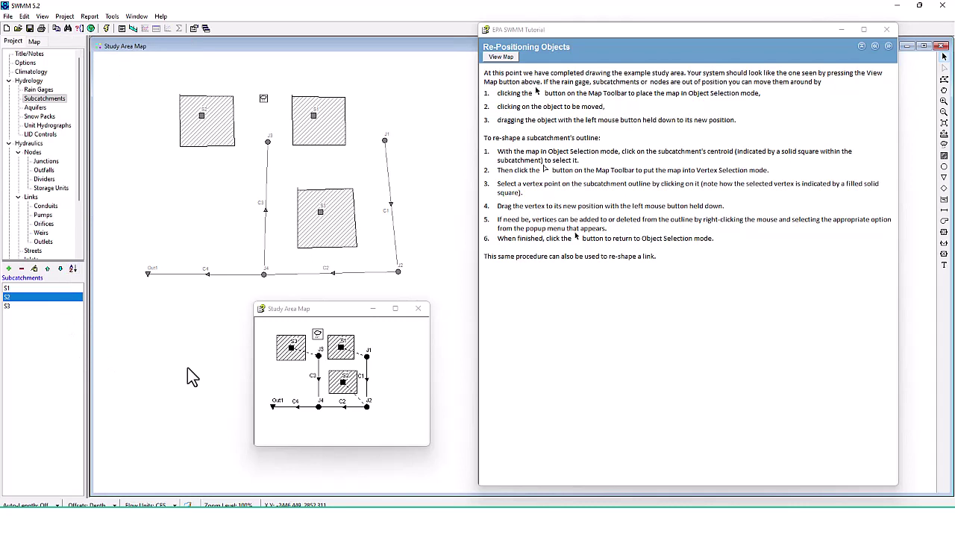
{"action": "left_click_drag", "start_coordinate": [80, 152], "coordinate": [53, 64]}
{"action": "left_click", "coordinate": [35, 42]}
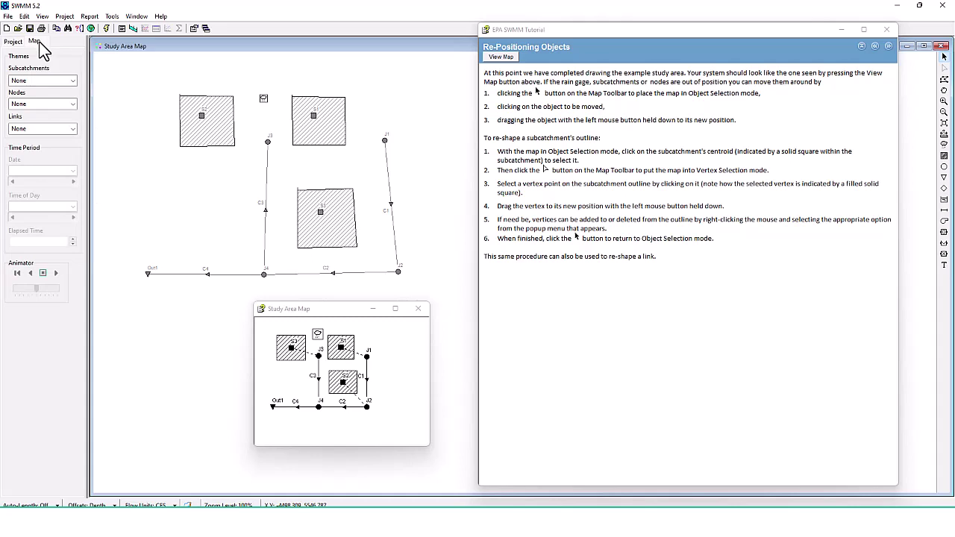
{"action": "left_click", "coordinate": [47, 81]}
{"action": "left_click", "coordinate": [54, 61]}
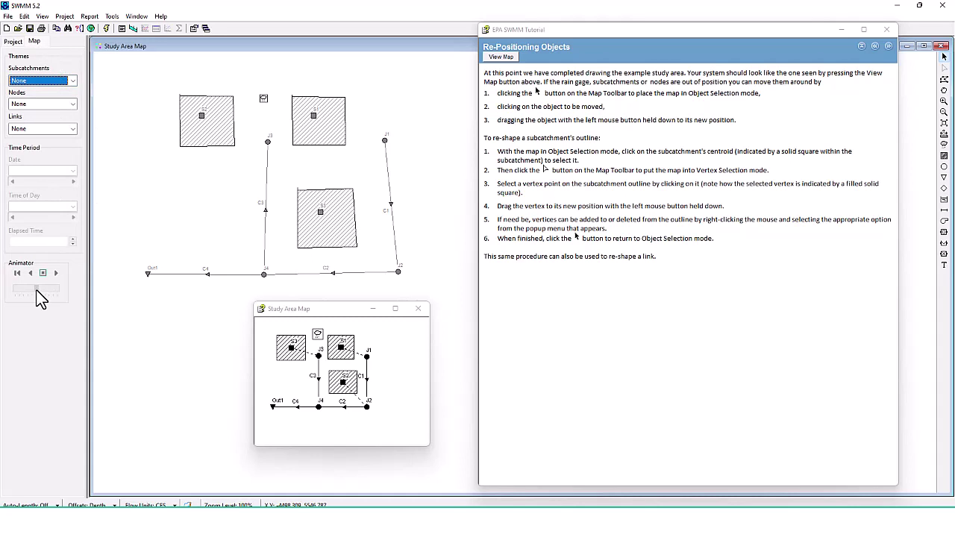
{"action": "left_click", "coordinate": [13, 41]}
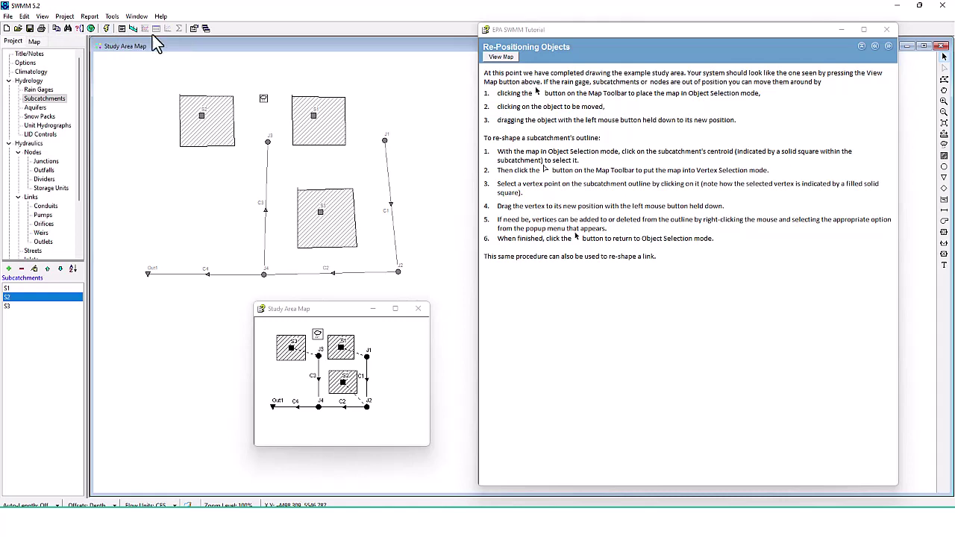
Edit the vertices of subcatchment S2 and nudge its lower-right corner slightly down and inward.
{"action": "right_click", "coordinate": [202, 116]}
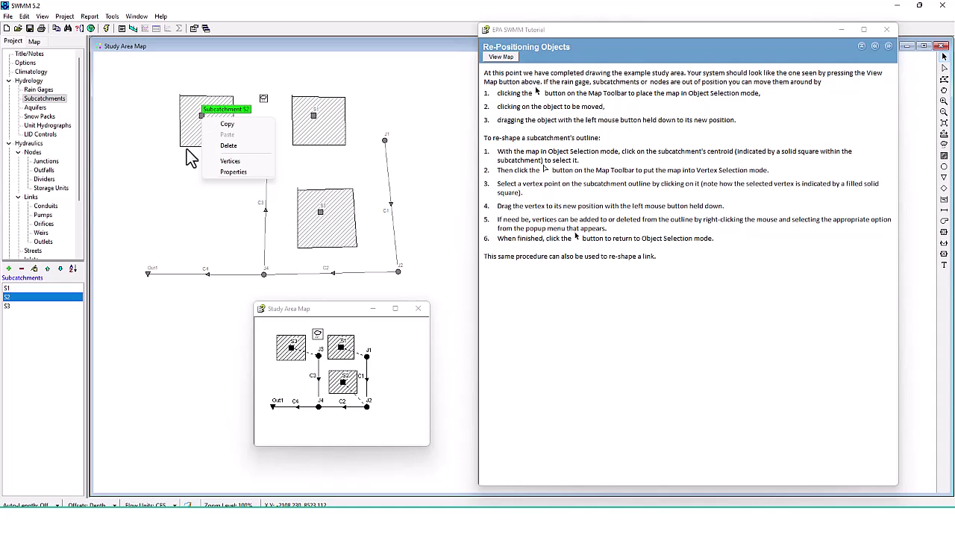
{"action": "left_click", "coordinate": [219, 161]}
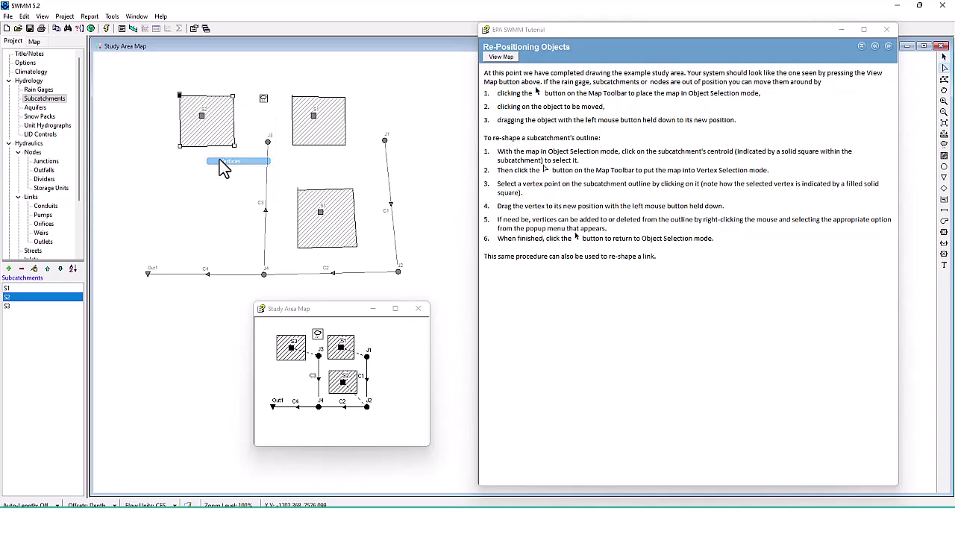
{"action": "right_click", "coordinate": [201, 116]}
{"action": "left_click", "coordinate": [225, 108]}
{"action": "right_click", "coordinate": [203, 113]}
{"action": "left_click", "coordinate": [199, 117]}
{"action": "right_click", "coordinate": [202, 116]}
{"action": "left_click", "coordinate": [224, 159]}
{"action": "right_click", "coordinate": [202, 120]}
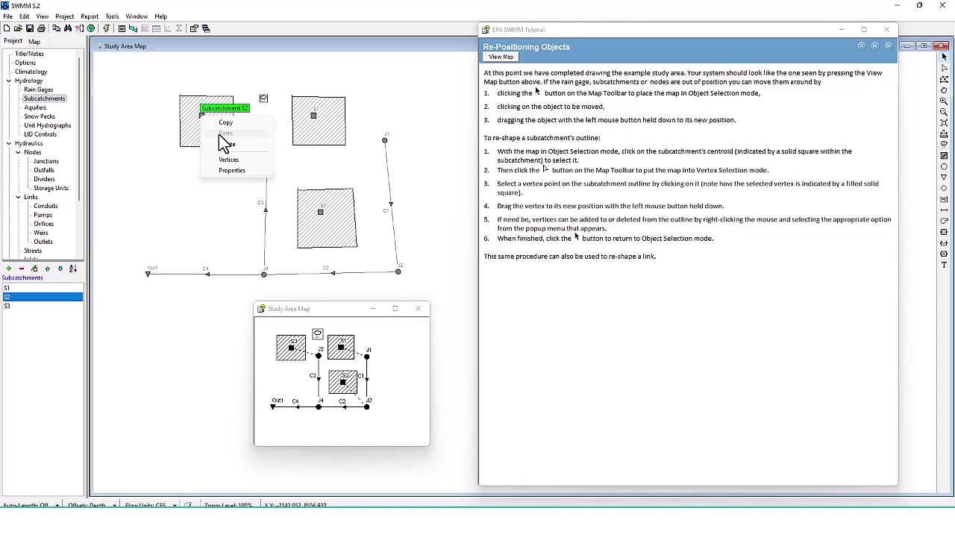
{"action": "left_click", "coordinate": [229, 160]}
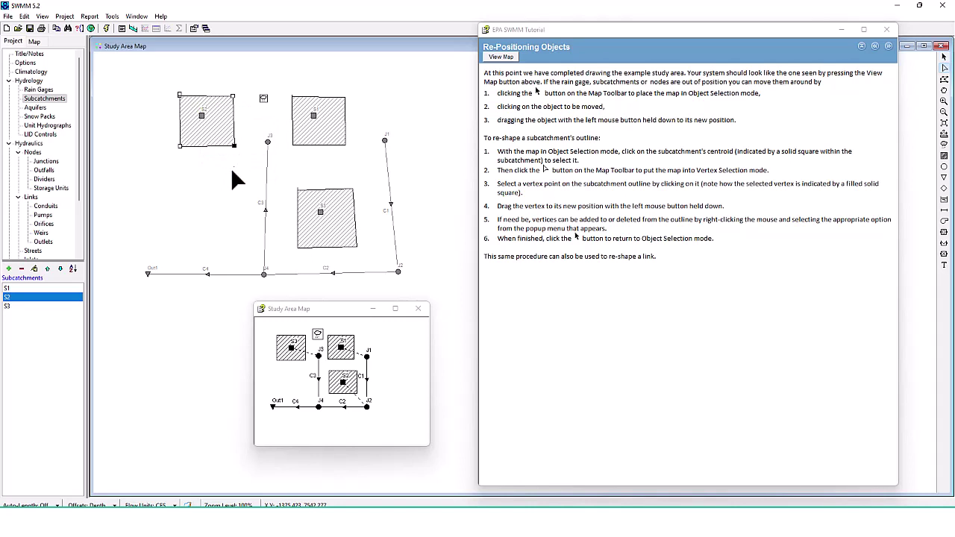
{"action": "left_click_drag", "start_coordinate": [233, 144], "coordinate": [234, 148]}
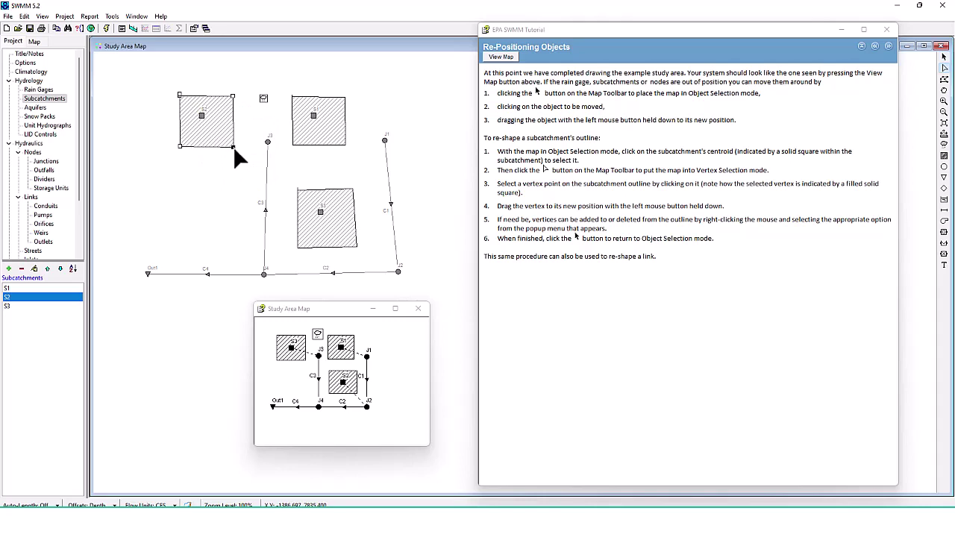
{"action": "left_click", "coordinate": [314, 116]}
{"action": "right_click", "coordinate": [314, 115]}
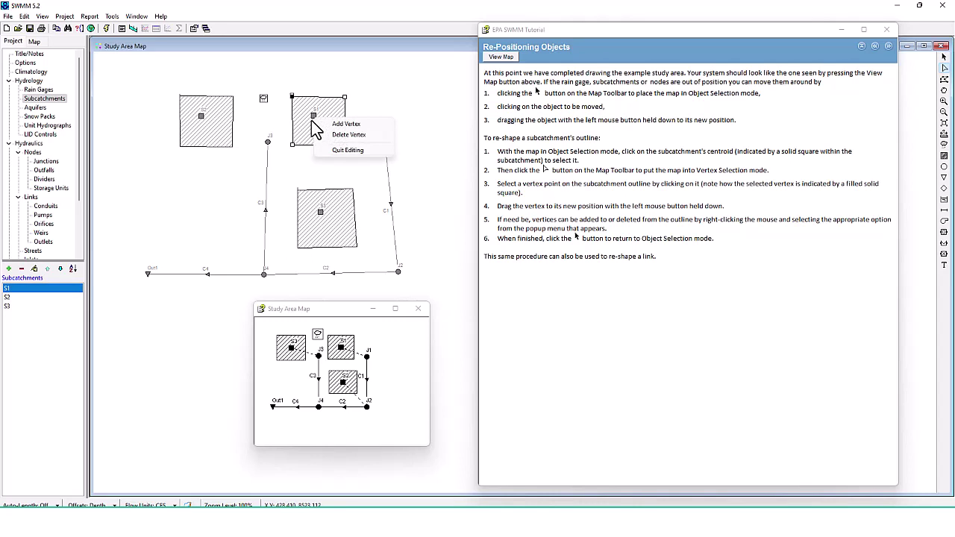
{"action": "left_click", "coordinate": [304, 155]}
{"action": "right_click", "coordinate": [314, 116]}
{"action": "left_click", "coordinate": [296, 156]}
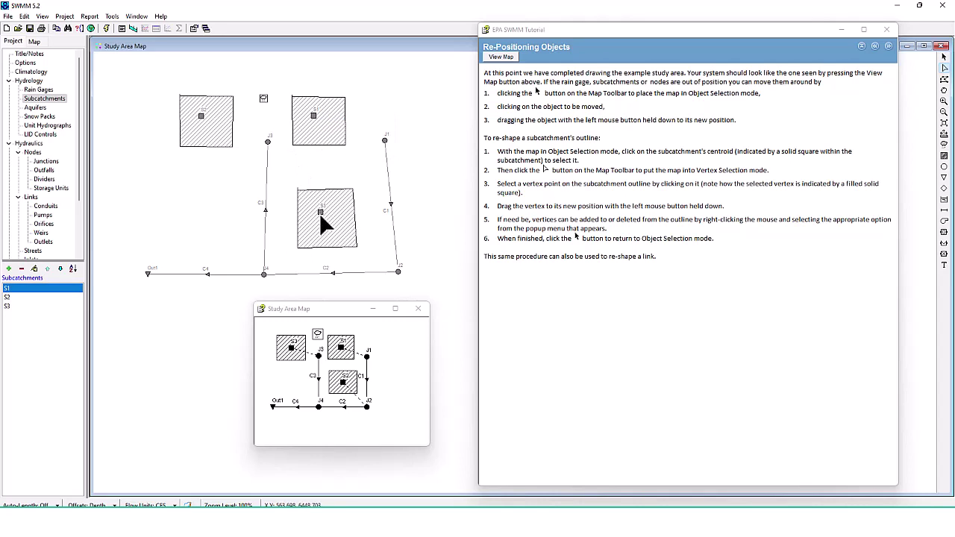
{"action": "right_click", "coordinate": [319, 210]}
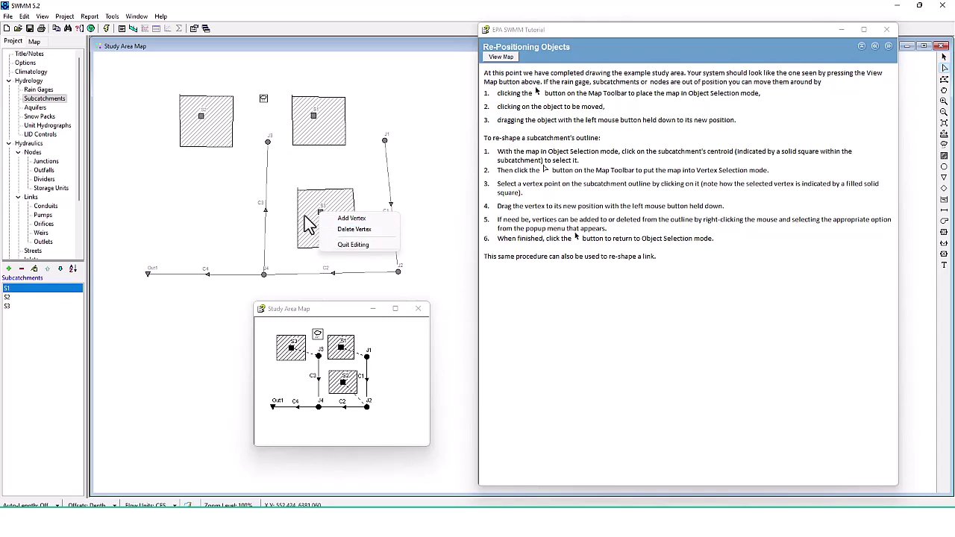
{"action": "left_click", "coordinate": [352, 245]}
Edit the vertices of subcatchment S3 and lower its upper-left corner, keeping it above the lower-left corner.
{"action": "left_click", "coordinate": [320, 212]}
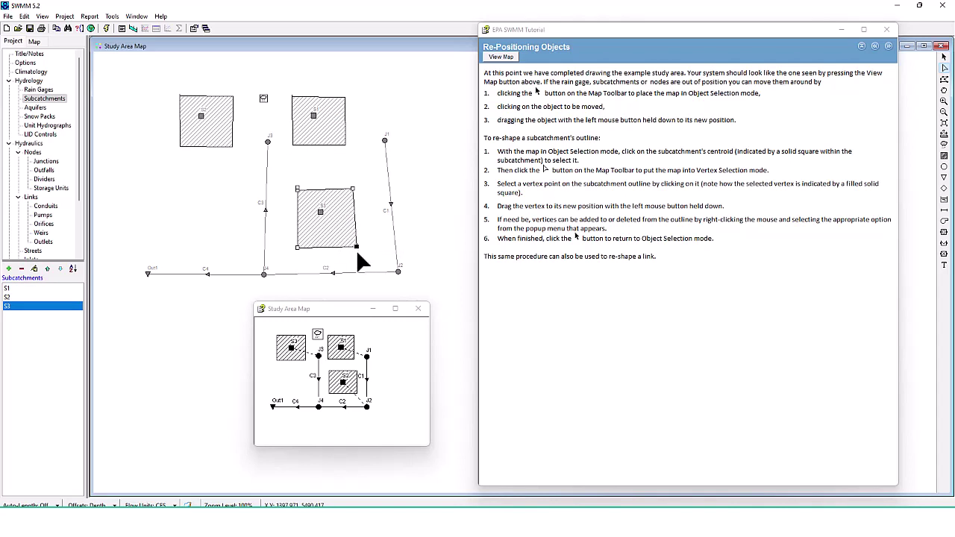
{"action": "left_click", "coordinate": [297, 188]}
{"action": "left_click_drag", "start_coordinate": [296, 190], "coordinate": [306, 191]}
{"action": "right_click", "coordinate": [302, 189]}
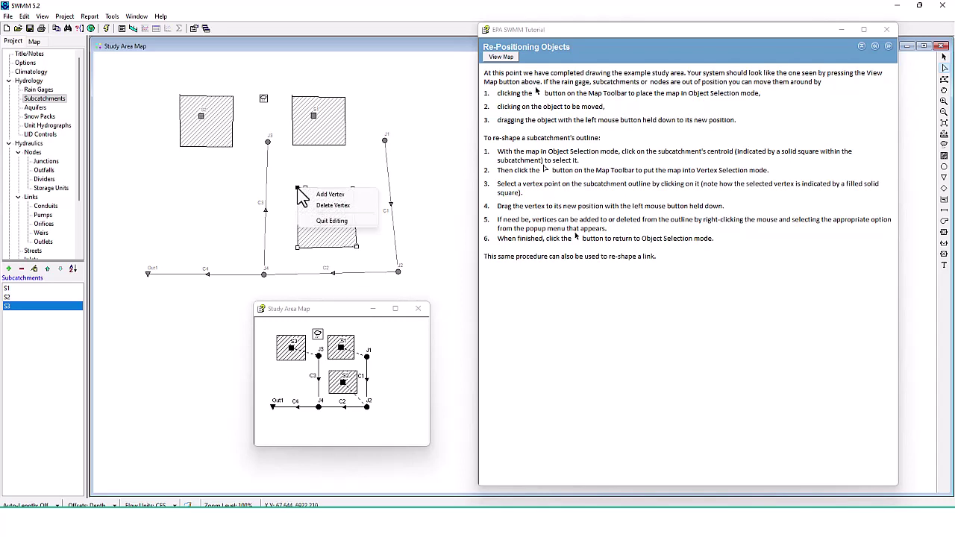
{"action": "left_click", "coordinate": [307, 205]}
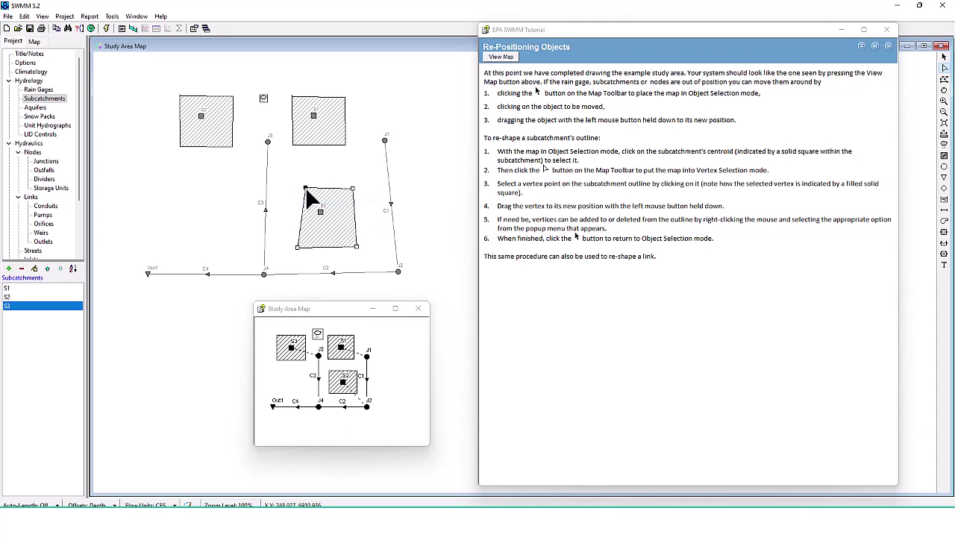
{"action": "left_click_drag", "start_coordinate": [302, 195], "coordinate": [297, 205]}
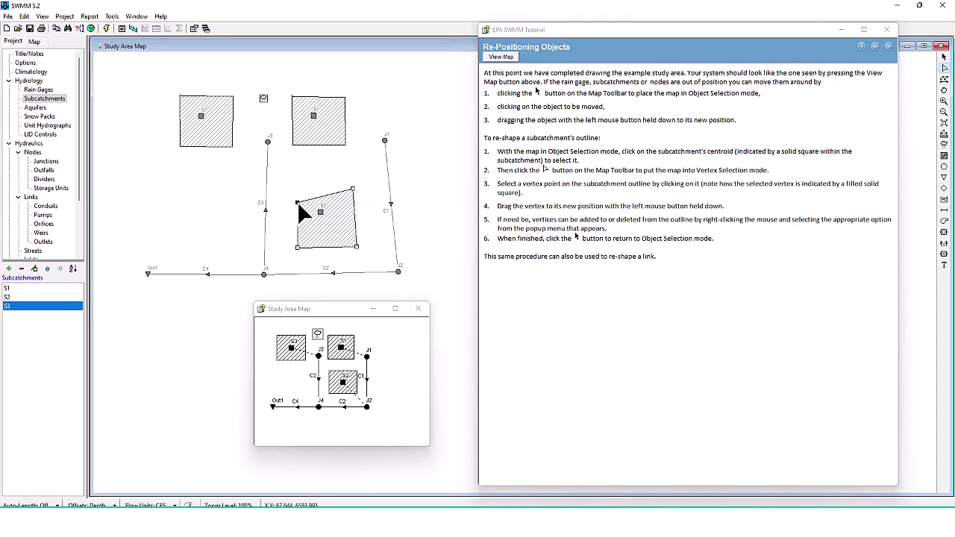
Reshape subcatchment S3 into a wider rectangle by levelling its upper corners and moving its right edge slightly outward.
{"action": "left_click", "coordinate": [351, 188]}
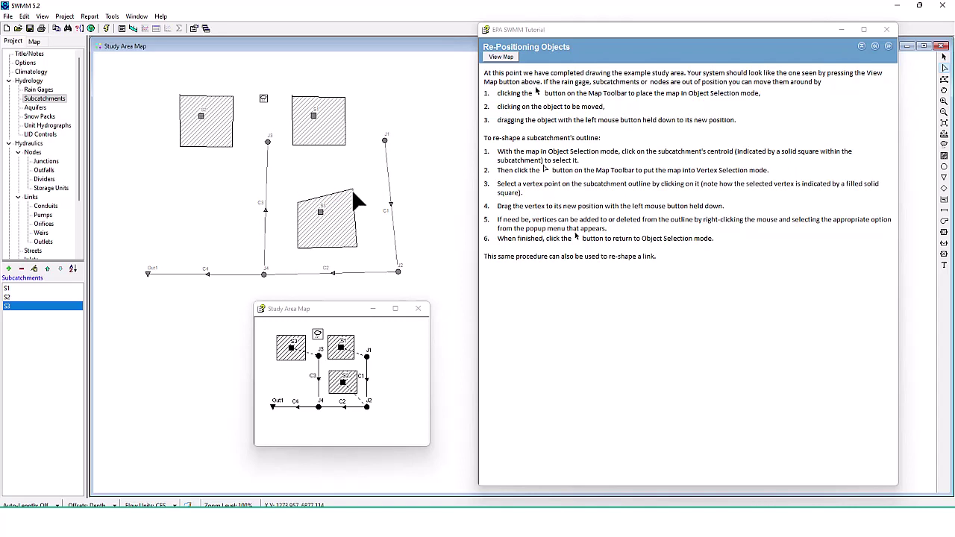
{"action": "left_click", "coordinate": [319, 210]}
{"action": "left_click_drag", "start_coordinate": [351, 190], "coordinate": [354, 199]}
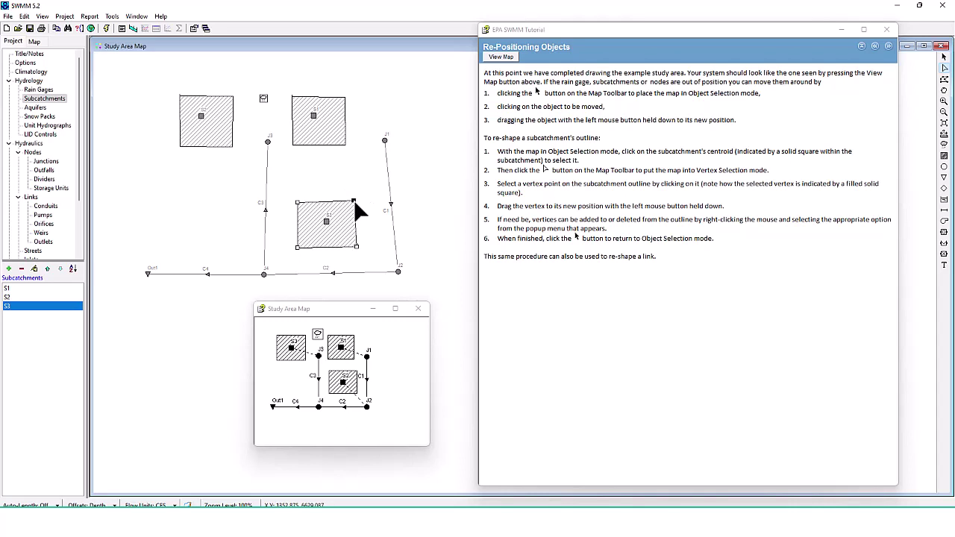
{"action": "left_click", "coordinate": [299, 200]}
{"action": "left_click_drag", "start_coordinate": [298, 201], "coordinate": [361, 198]}
Quit vertex editing and reposition junctions J1, J2 and J3 so that conduits C1 and C3 run nearly vertical.
{"action": "left_click", "coordinate": [384, 139]}
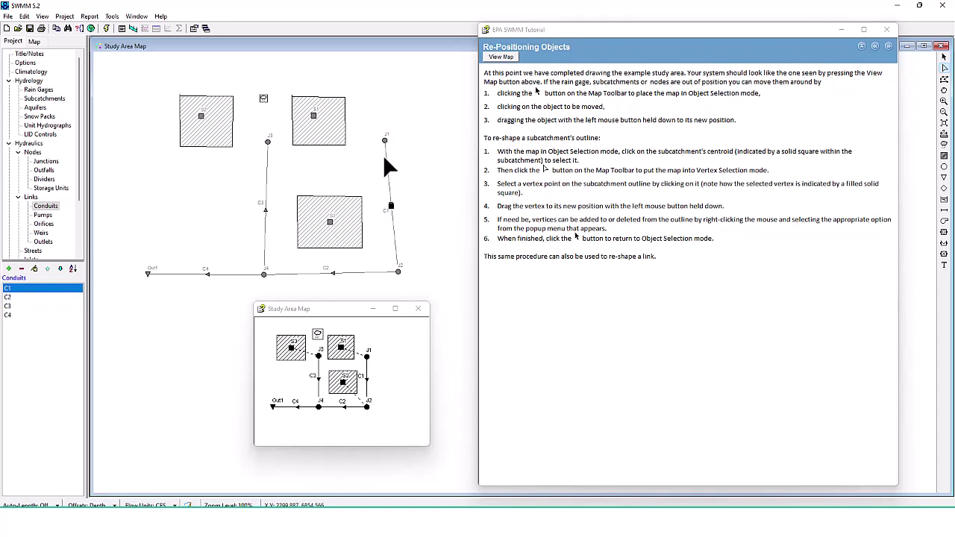
{"action": "right_click", "coordinate": [384, 140]}
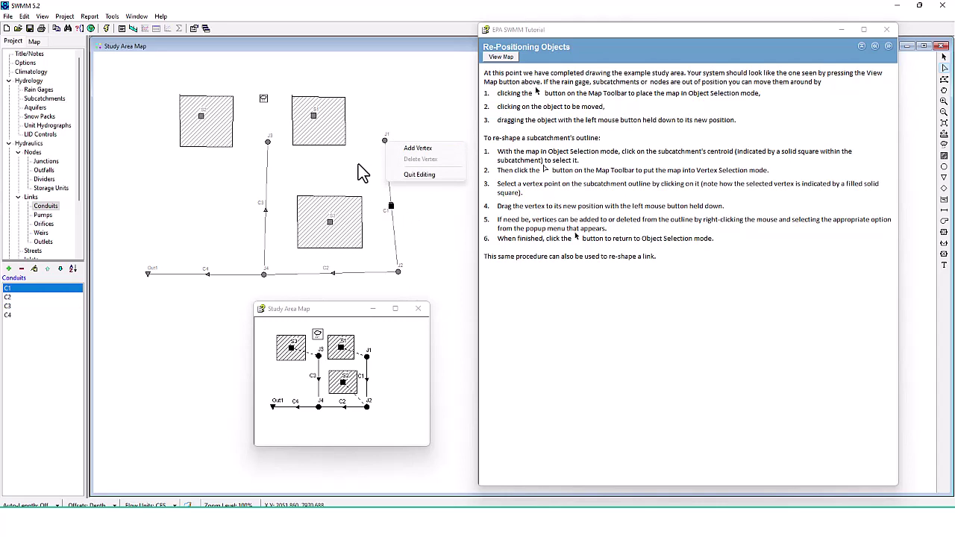
{"action": "left_click", "coordinate": [402, 175]}
{"action": "mouse_move", "coordinate": [385, 138]}
{"action": "left_mouse_down"}
{"action": "mouse_move", "coordinate": [402, 138]}
{"action": "mouse_move", "coordinate": [393, 139]}
{"action": "left_mouse_up"}
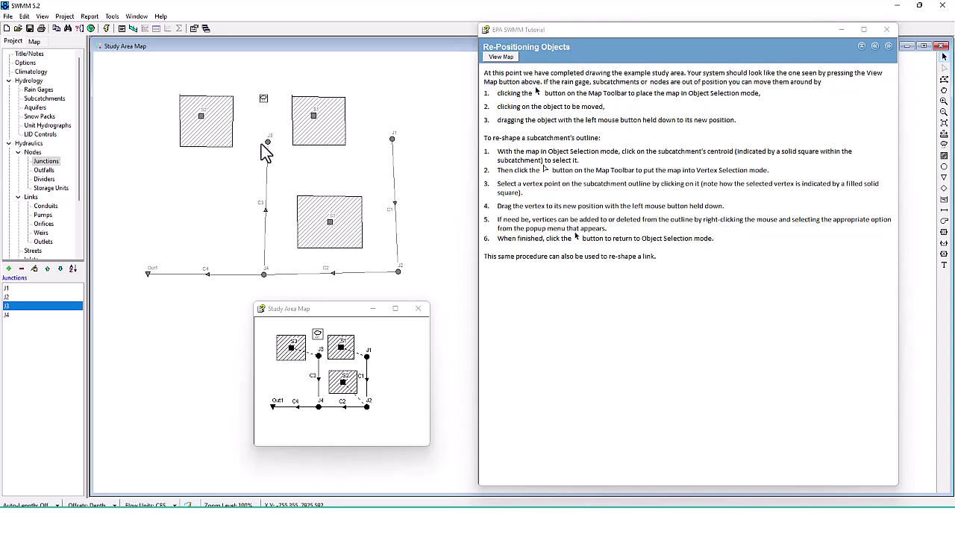
{"action": "left_click", "coordinate": [398, 272]}
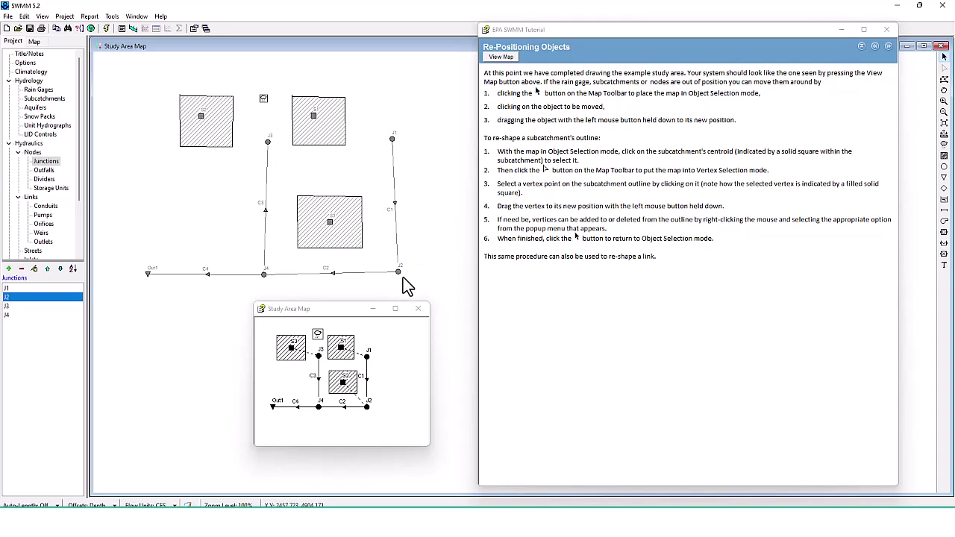
{"action": "left_click_drag", "start_coordinate": [398, 272], "coordinate": [406, 276]}
{"action": "left_click_drag", "start_coordinate": [393, 141], "coordinate": [404, 136]}
{"action": "left_click", "coordinate": [267, 143]}
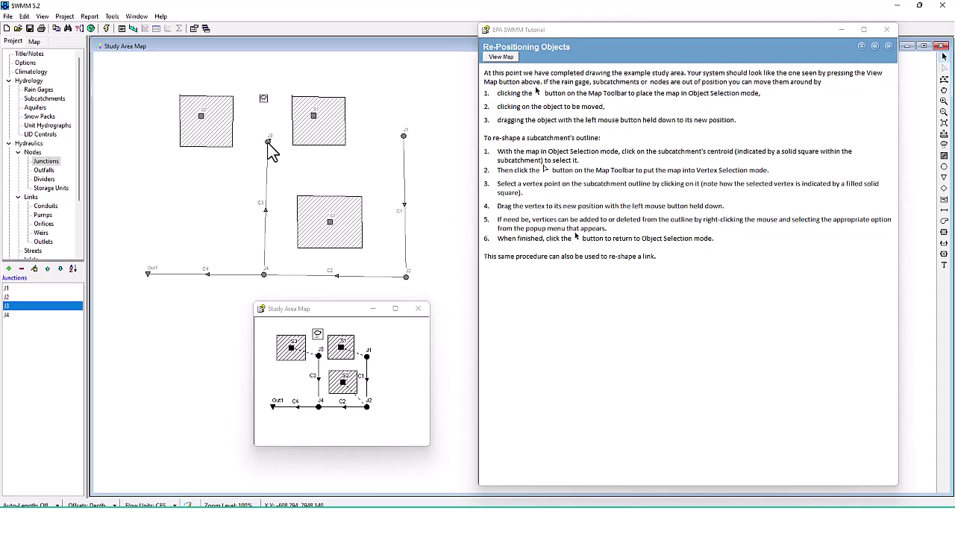
{"action": "left_click_drag", "start_coordinate": [269, 145], "coordinate": [266, 142]}
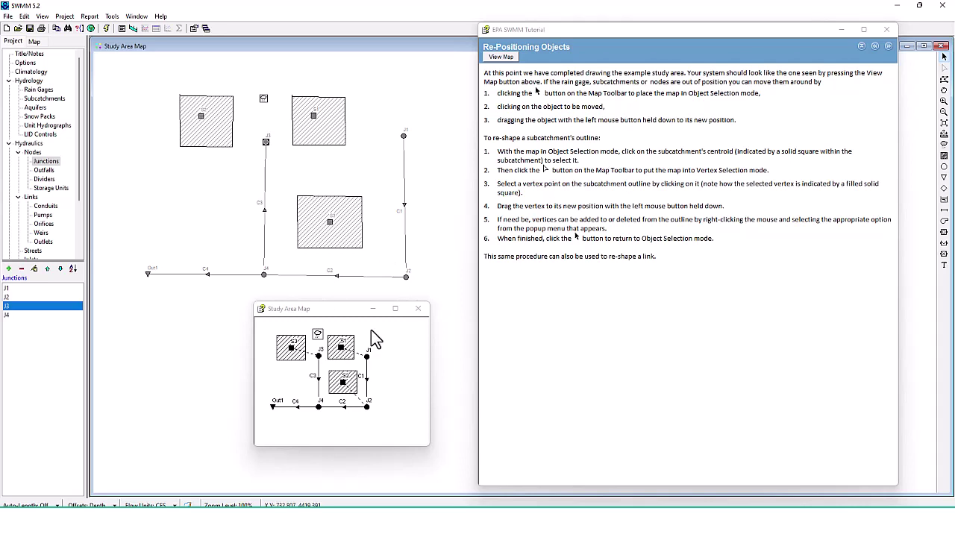
Advance the tutorial to the Setting Properties topic and shift the reference map and tutorial windows slightly upward.
{"action": "left_click", "coordinate": [347, 314]}
{"action": "mouse_move", "coordinate": [347, 314]}
{"action": "left_mouse_down"}
{"action": "mouse_move", "coordinate": [351, 279]}
{"action": "mouse_move", "coordinate": [350, 298]}
{"action": "left_mouse_up"}
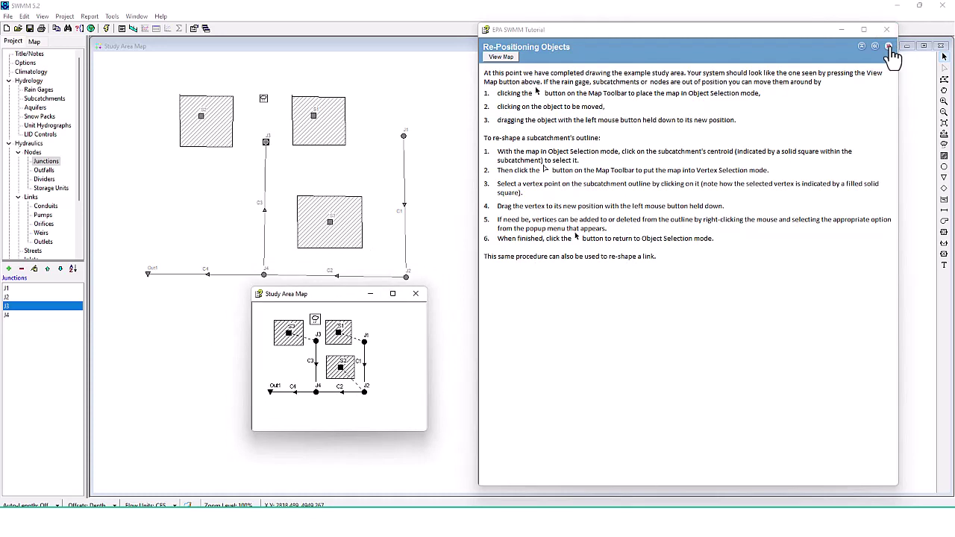
{"action": "left_click", "coordinate": [888, 47]}
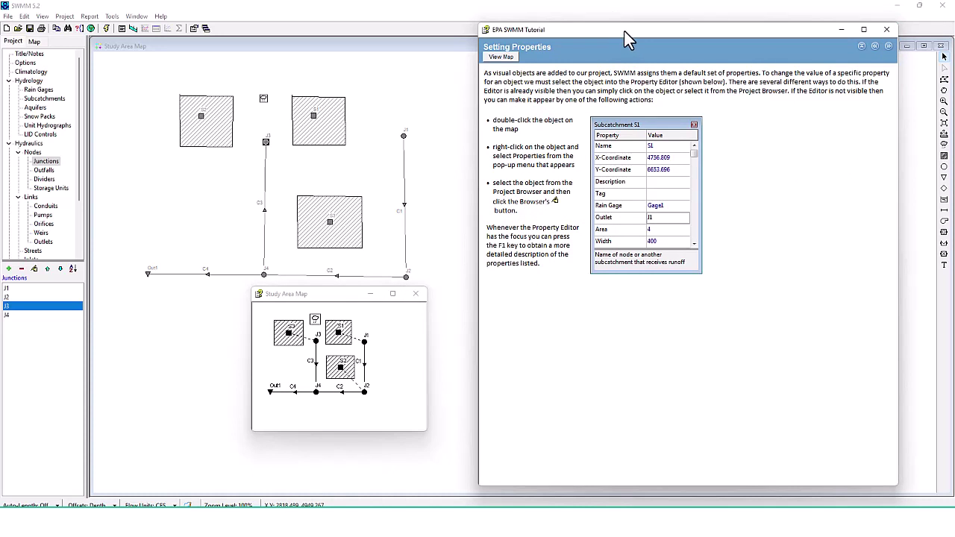
{"action": "mouse_move", "coordinate": [624, 32]}
{"action": "left_mouse_down"}
{"action": "mouse_move", "coordinate": [597, 32]}
{"action": "mouse_move", "coordinate": [617, 37]}
{"action": "mouse_move", "coordinate": [604, 32]}
{"action": "mouse_move", "coordinate": [615, 23]}
{"action": "left_mouse_up"}
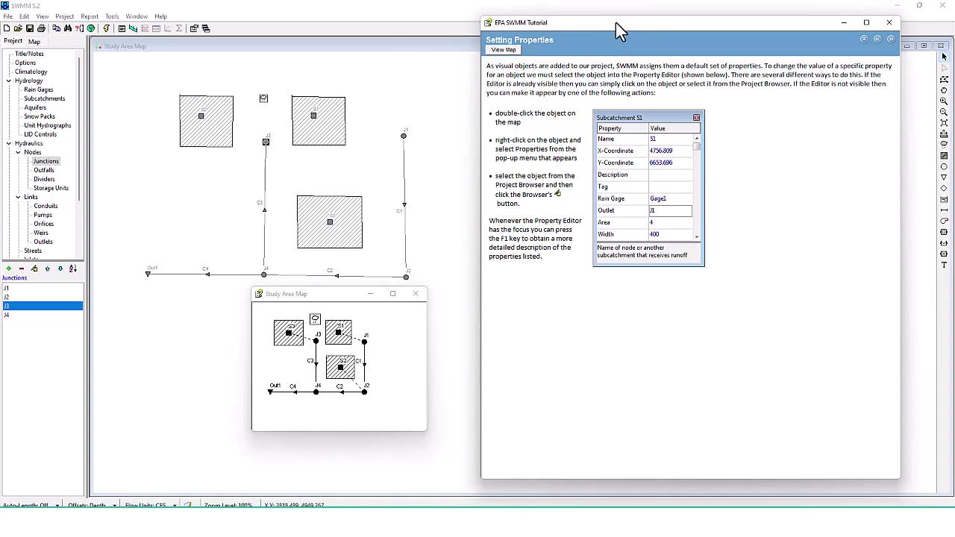